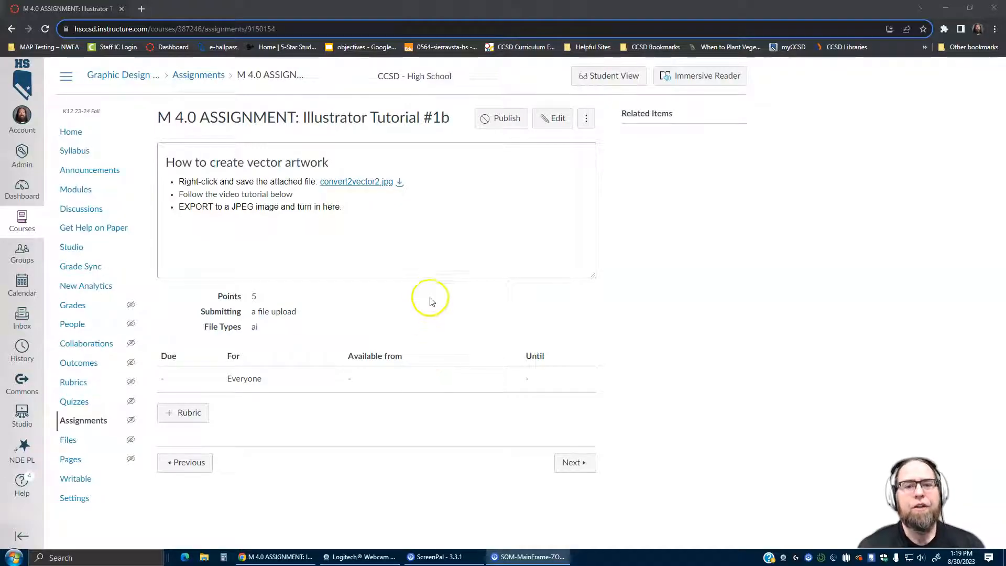
Step: Save the attached convert2vector2 JPEG image to the My Pictures folder on the network drive
right_click(400, 184)
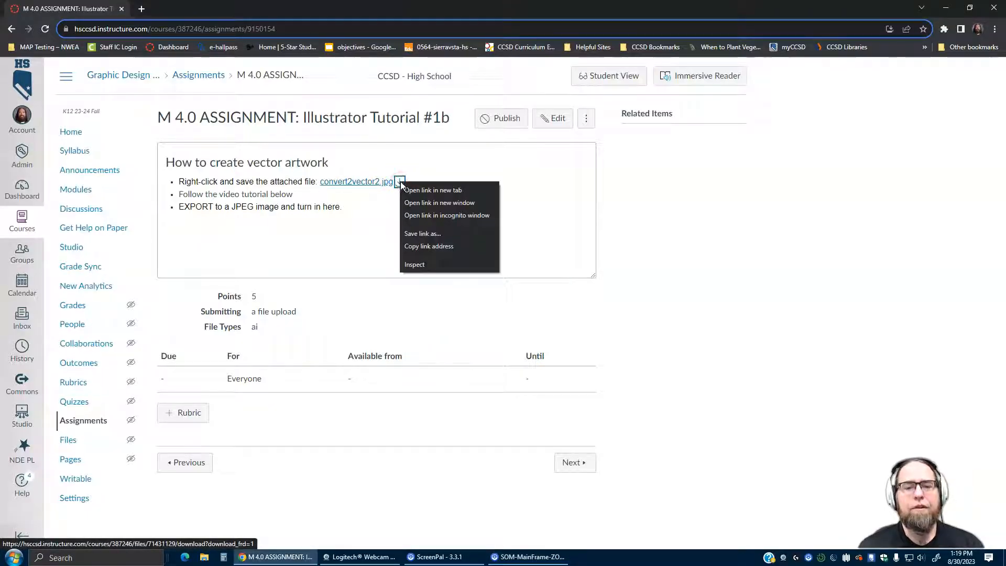
left_click(440, 237)
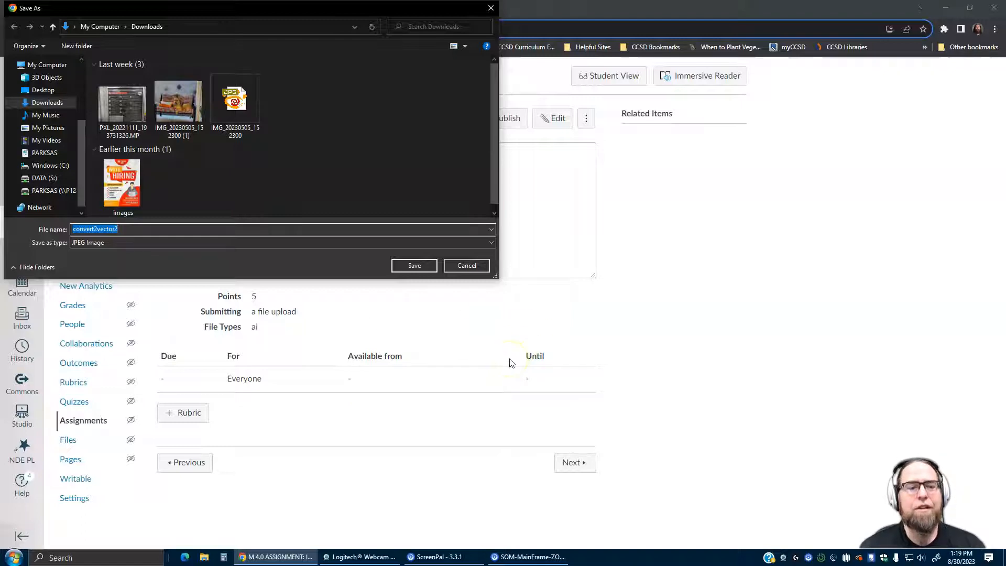
left_click_drag(82, 137, 79, 149)
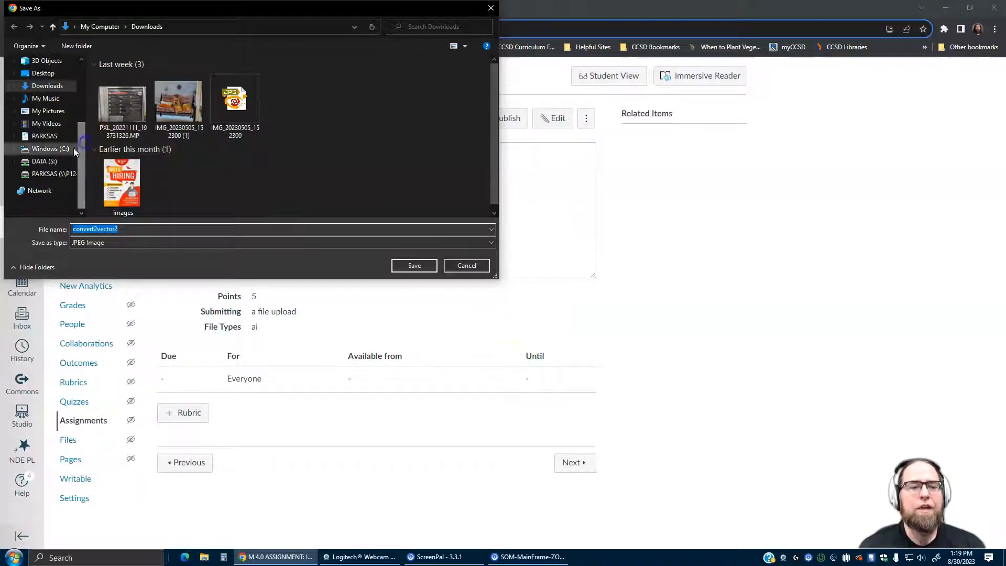
left_click(38, 181)
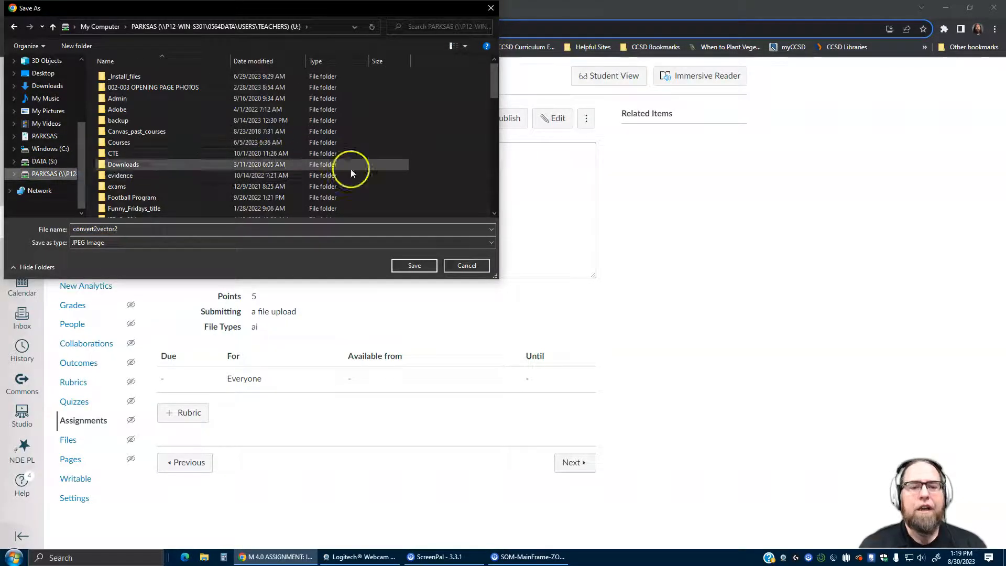
left_click_drag(492, 75, 493, 98)
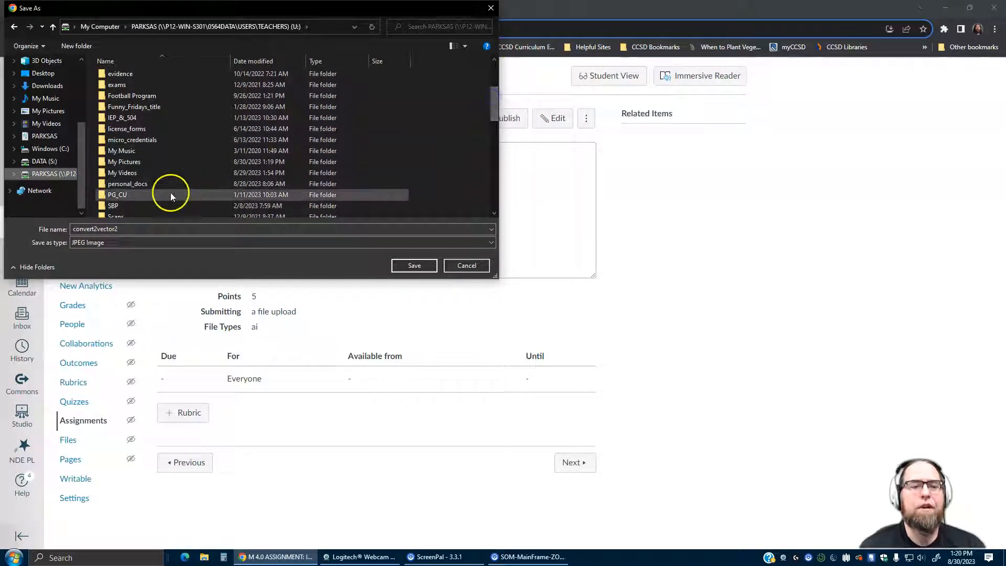
double_click(140, 163)
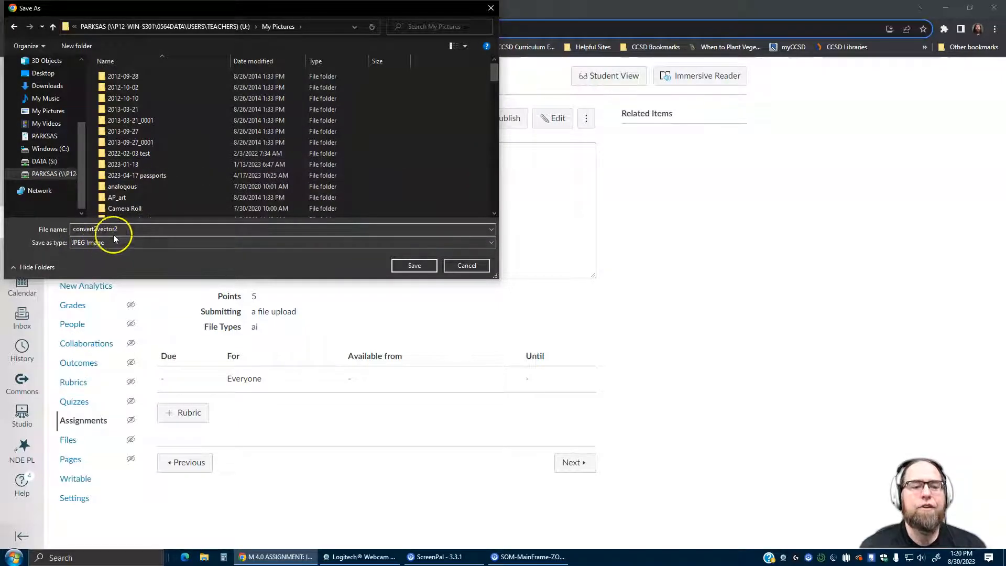
left_click(406, 265)
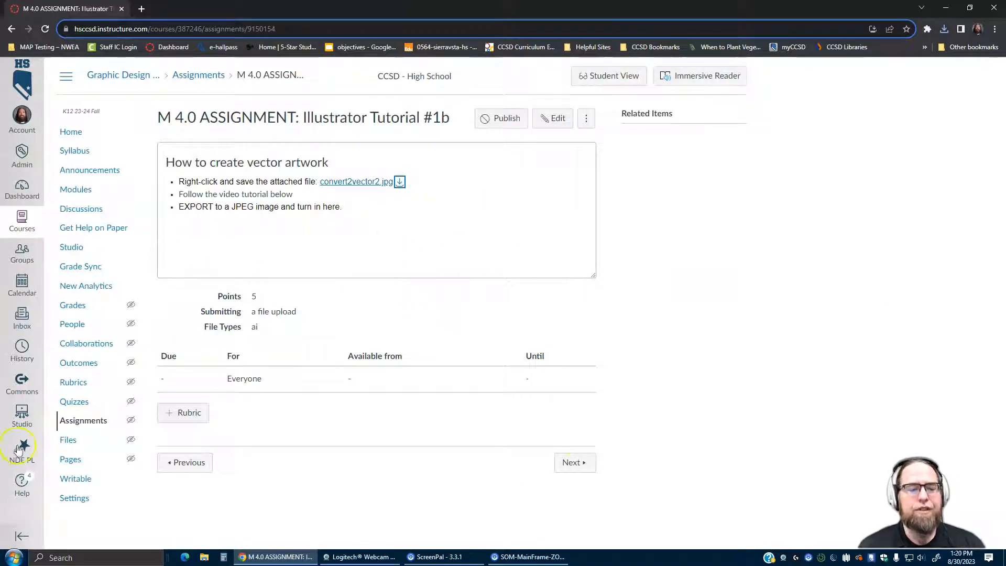
Step: Search the computer's programs for Illustrator and launch Adobe Illustrator 2023
left_click(14, 558)
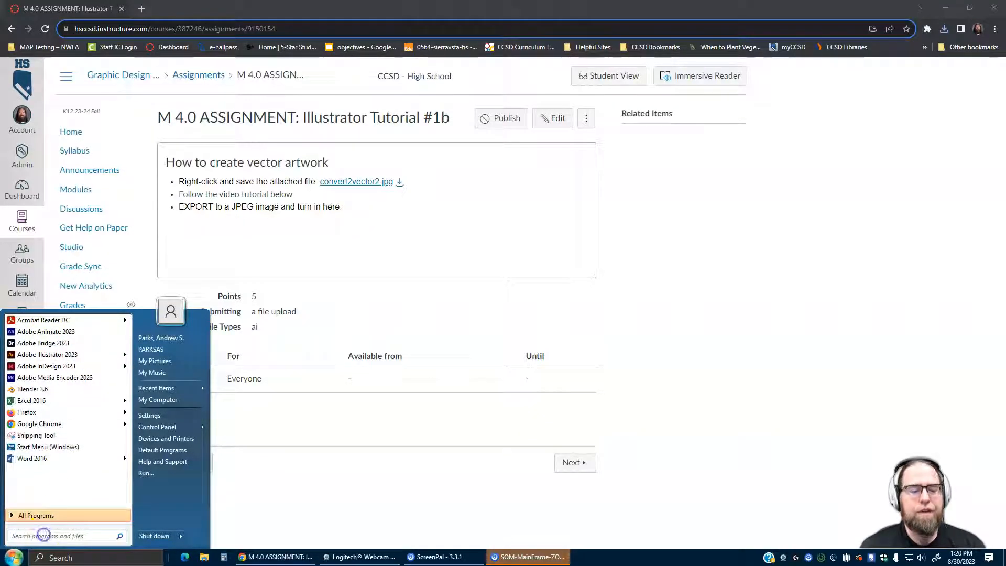
type("ill")
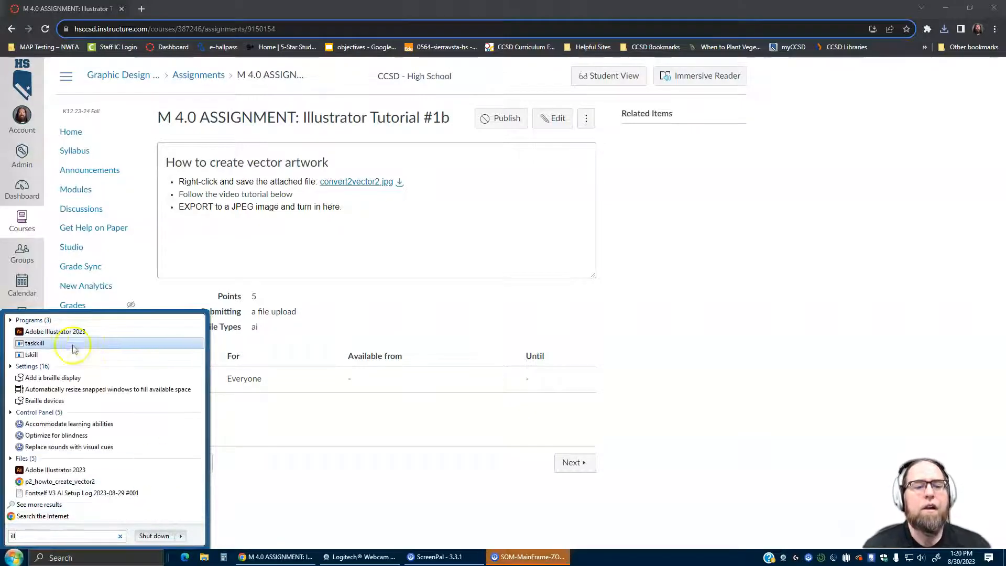
left_click(61, 332)
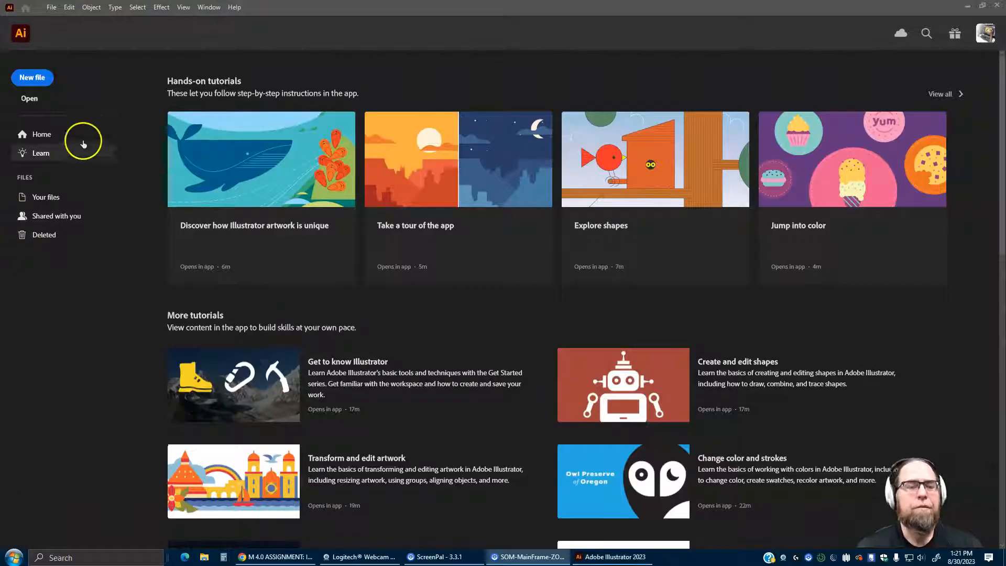
Step: Create a new document measuring 300 by 300 pixels
left_click(43, 81)
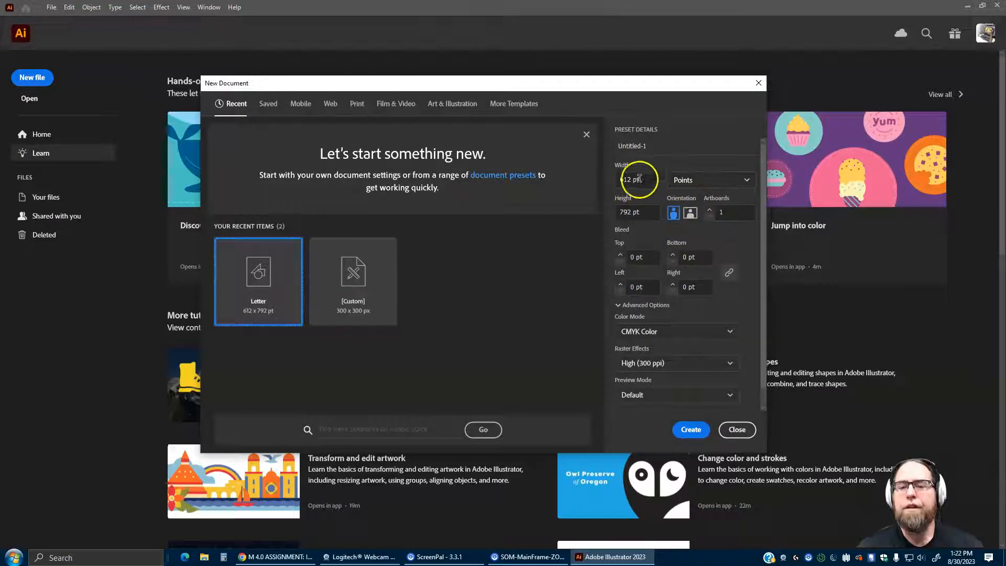
left_click_drag(645, 178, 566, 180)
left_click(718, 184)
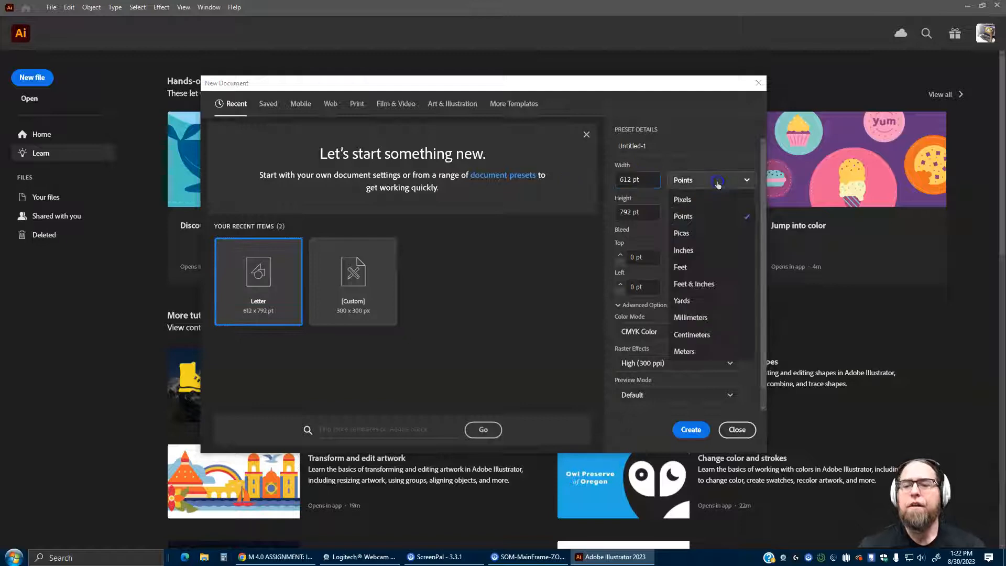
left_click(708, 205)
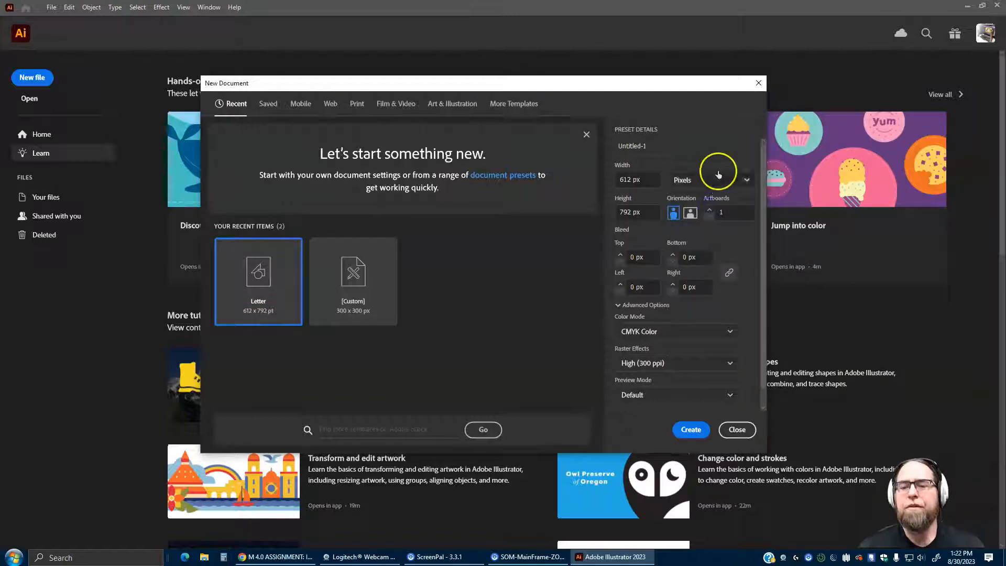
left_click_drag(651, 177, 549, 182)
type("300")
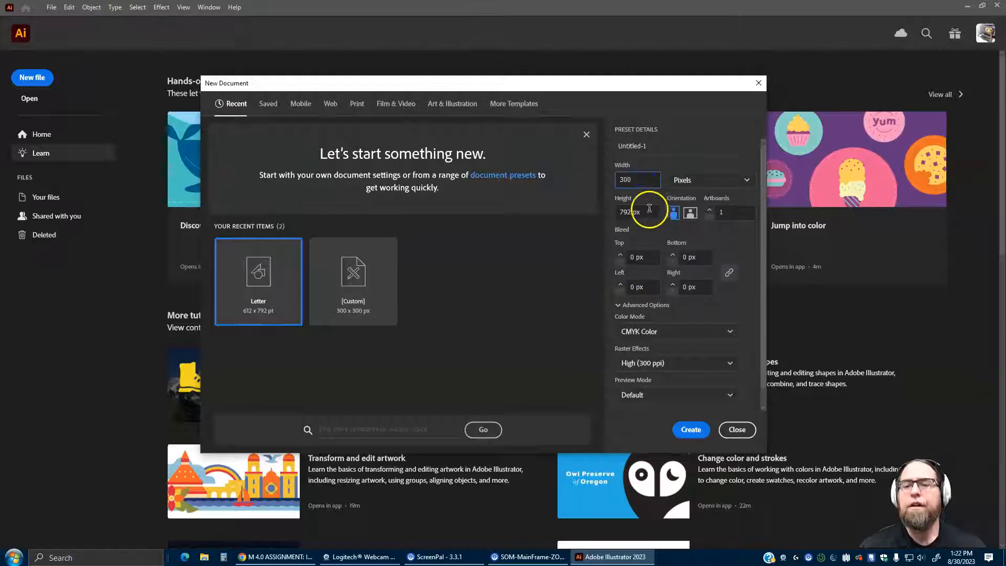
left_click(639, 212)
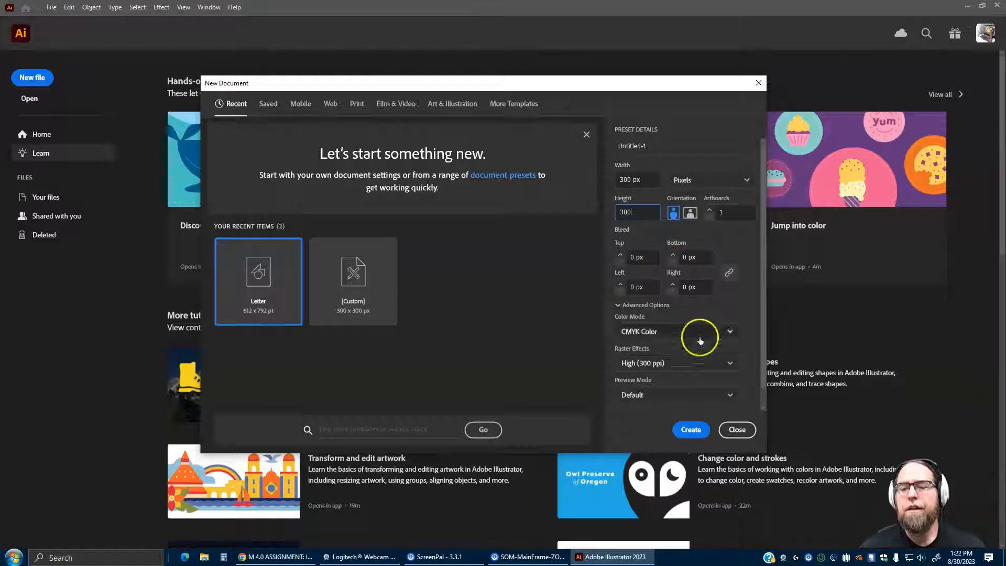
left_click(692, 430)
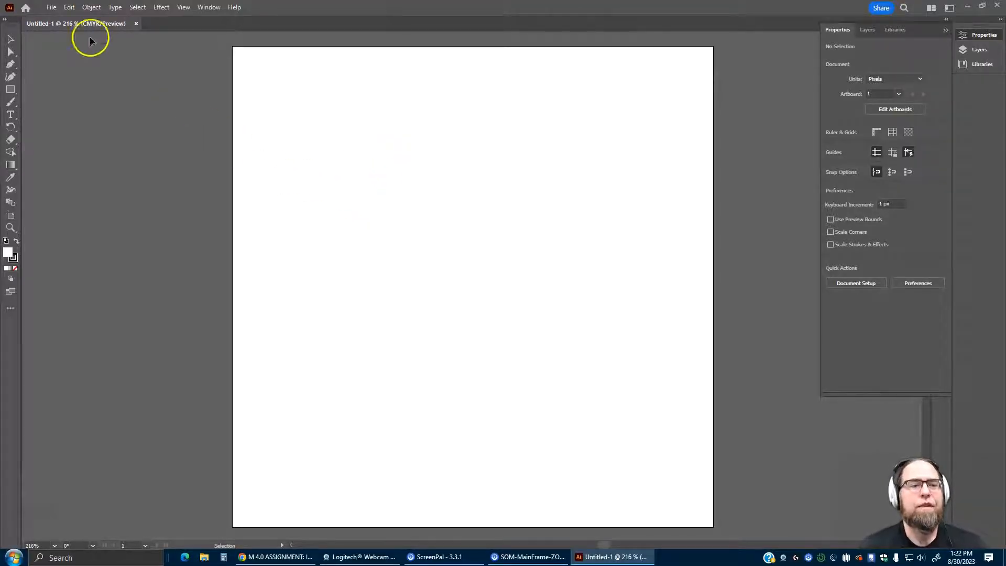
Step: Place the convert2vector2 image as a linked file on the artboard, about 247 by 247 px
left_click(52, 8)
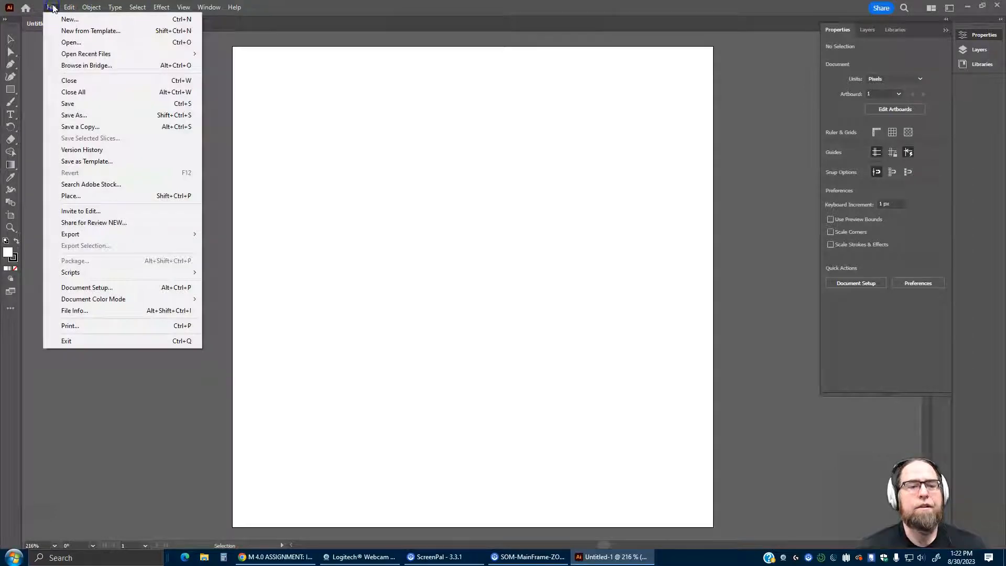
left_click(92, 198)
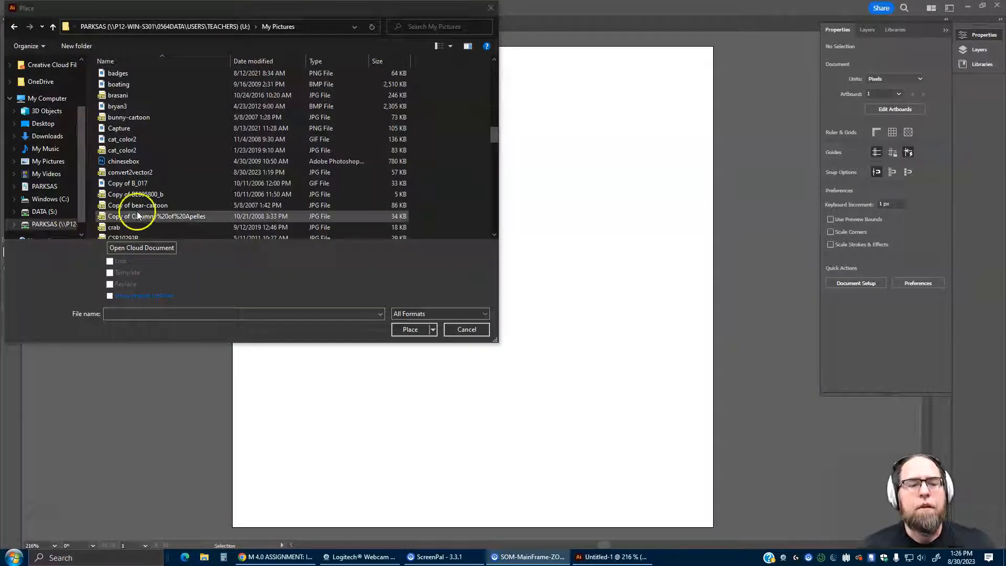
scroll(214, 182, "down", 3)
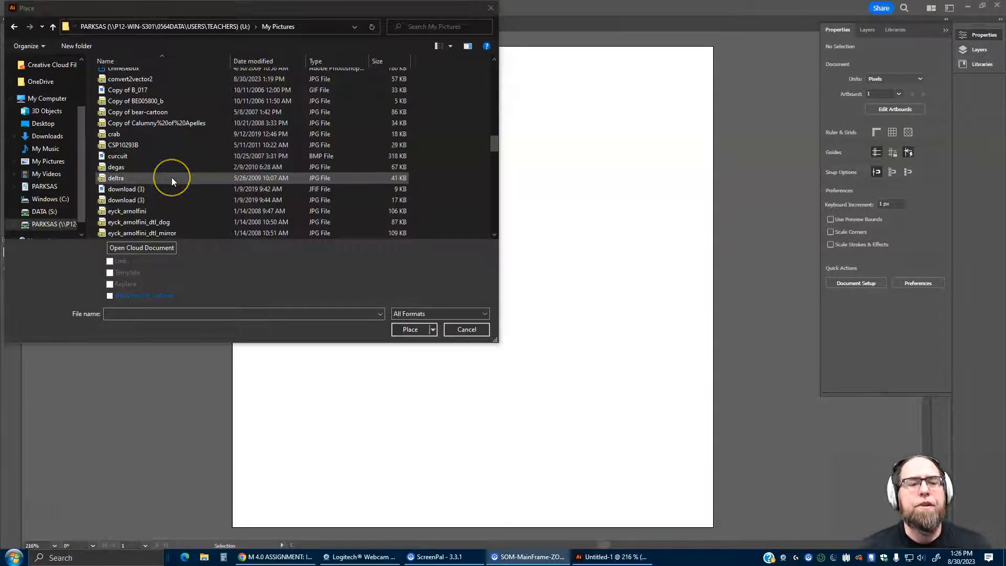
scroll(171, 177, "up", 3)
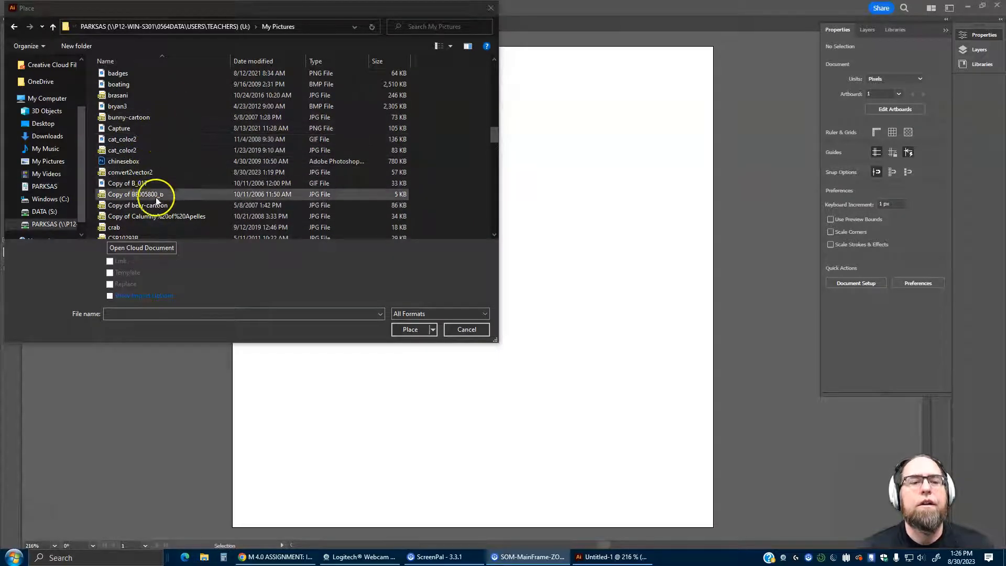
left_click(126, 175)
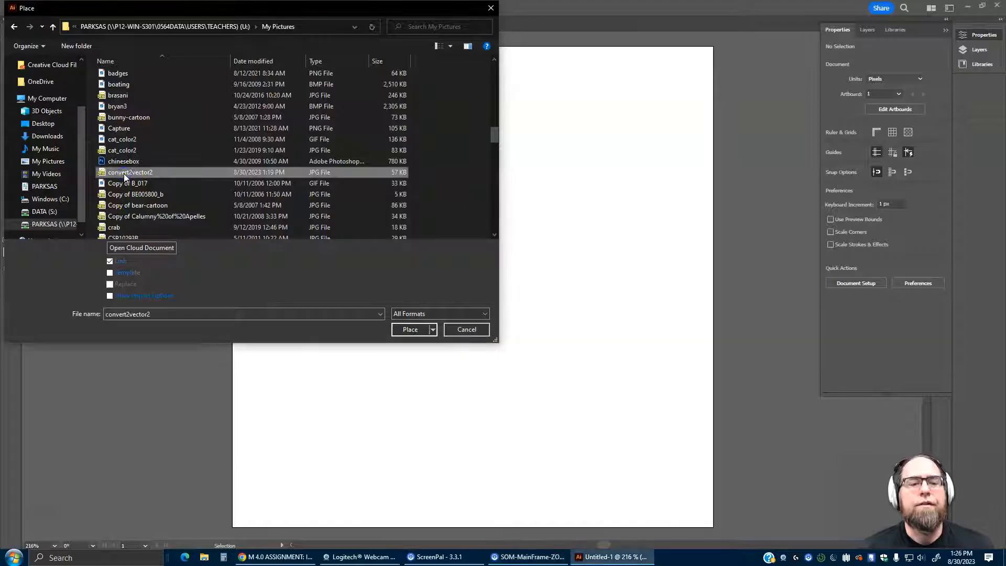
left_click(410, 330)
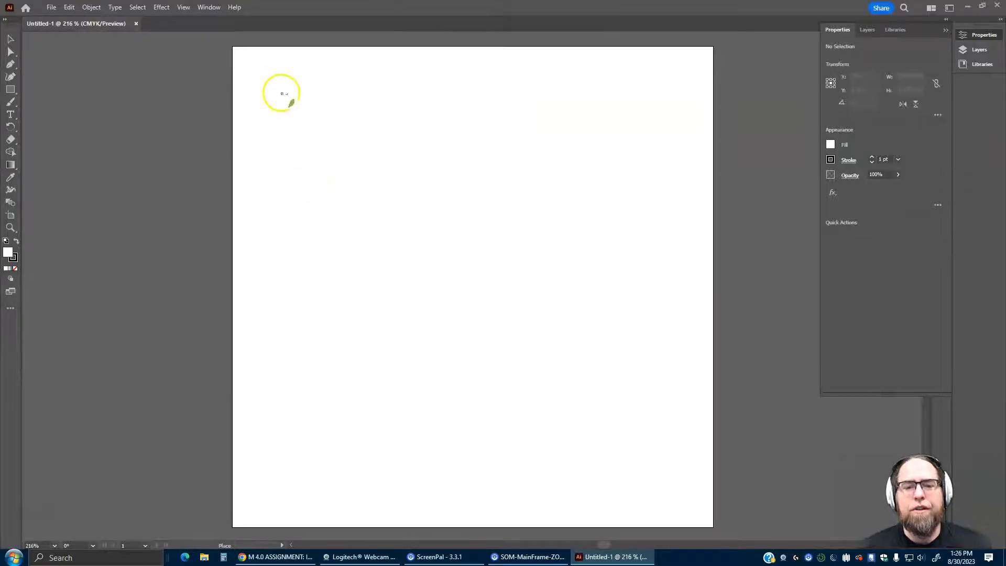
left_click_drag(282, 92, 678, 489)
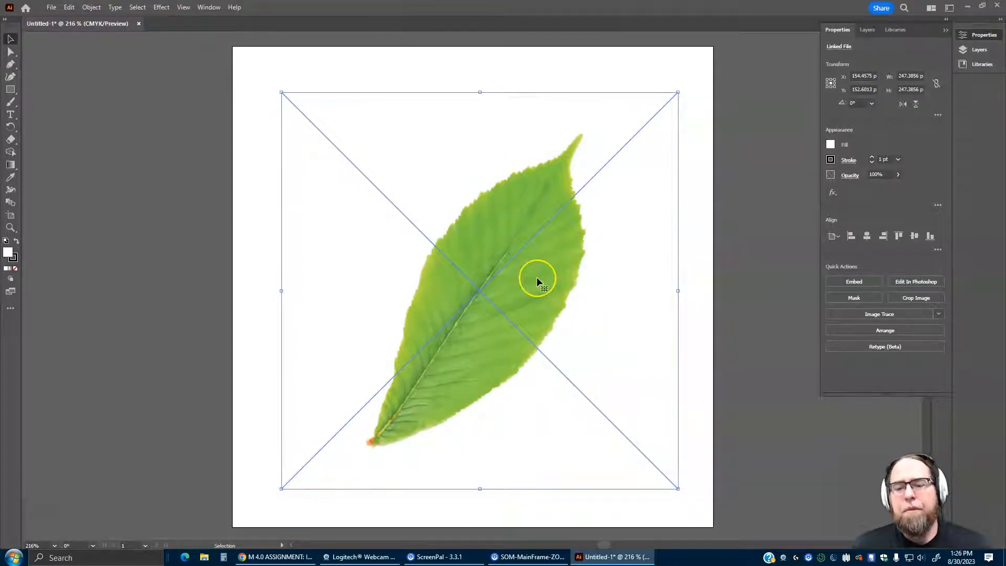
Step: Enlarge the placed leaf image to about 852 by 1406 px, inspect its edges up close, and undo the scaling
left_click(258, 150)
left_click(482, 236)
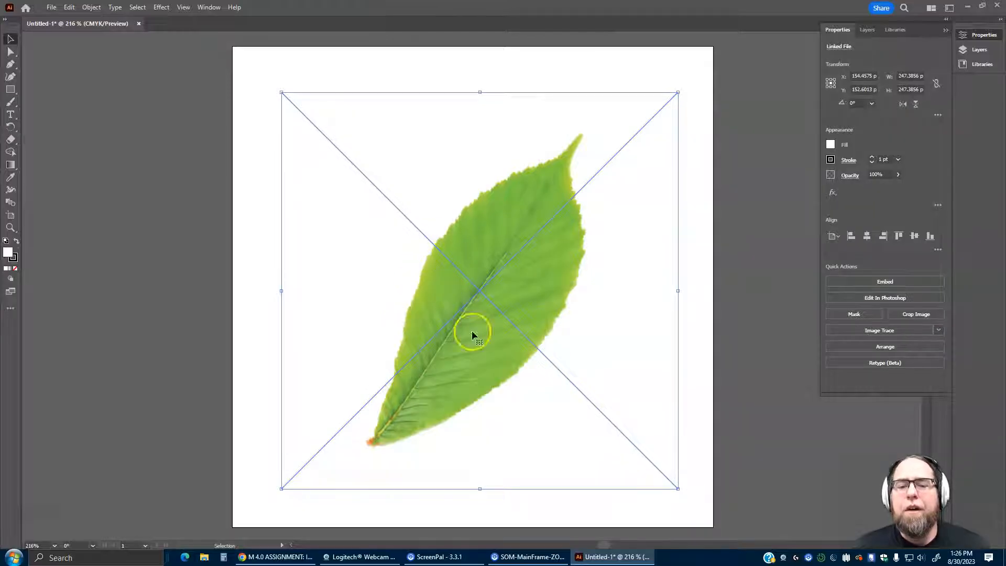
left_click_drag(279, 93, 45, 33)
left_click_drag(591, 545, 603, 545)
key("space")
left_click_drag(539, 431, 575, 115)
left_click_drag(454, 332, 531, 144)
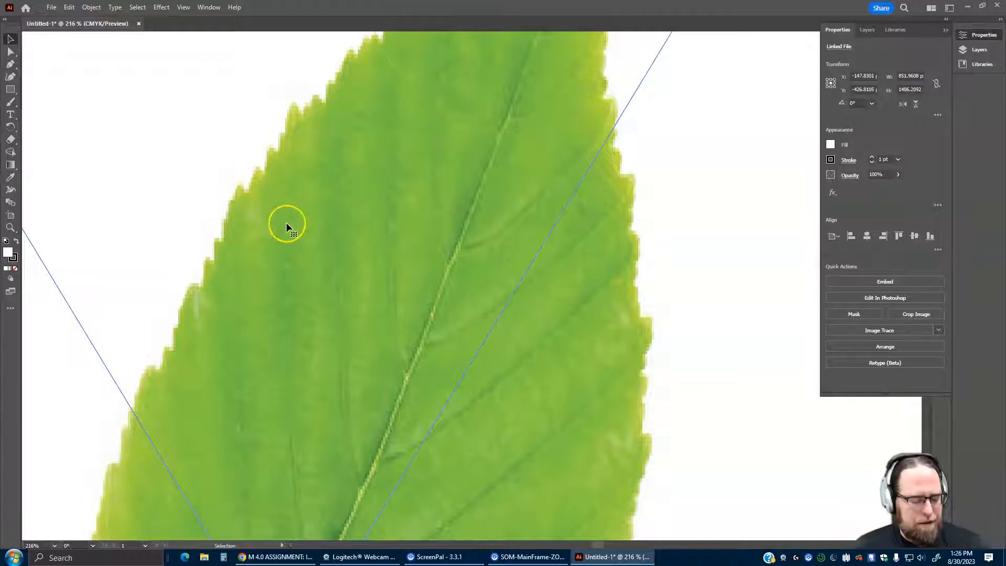
key("ctrl+0")
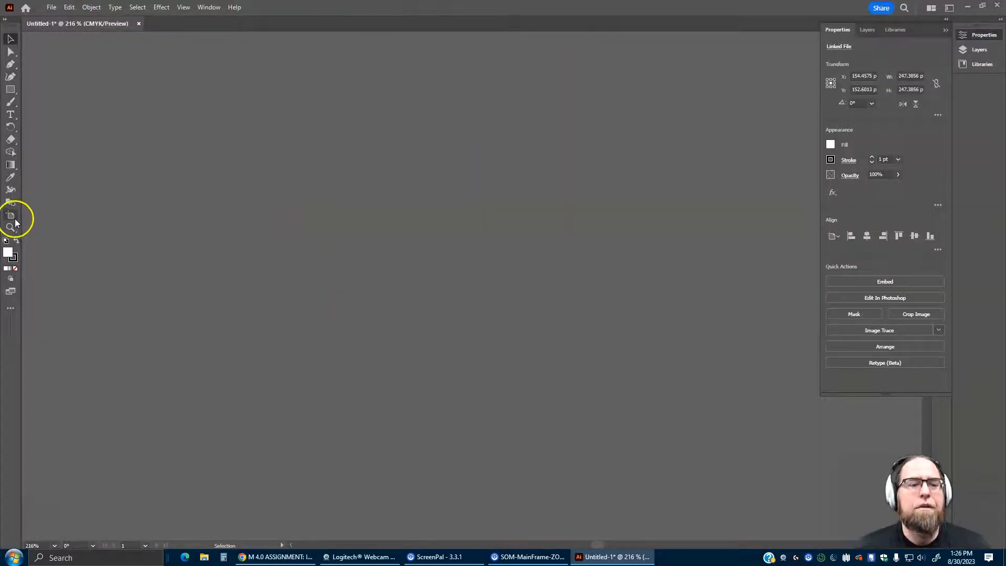
Step: Move the leaf image slightly up and to the left, to about X 147.4 px and Y 150 px
left_click_drag(10, 227, 47, 241)
left_click(47, 241)
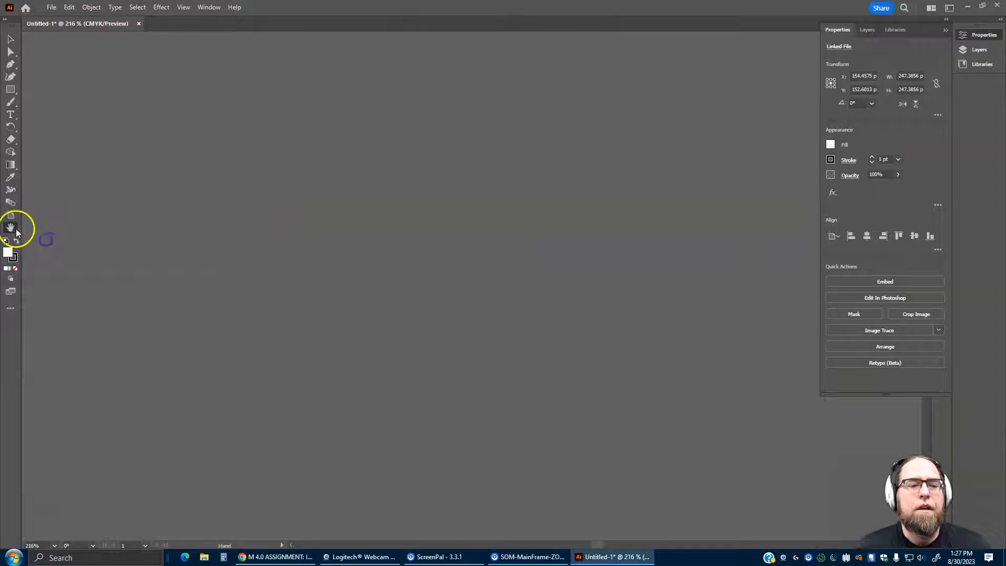
double_click(11, 228)
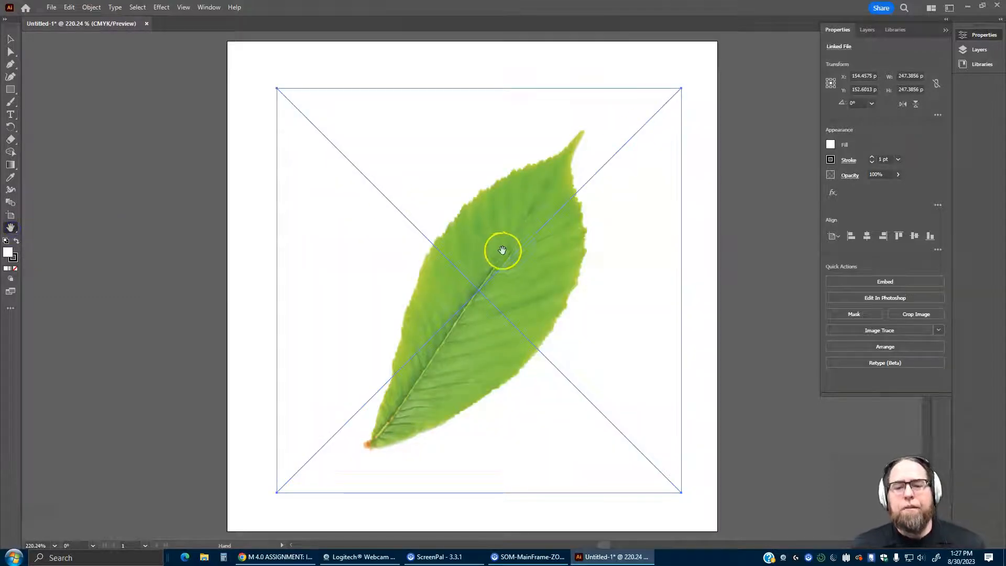
mouse_move(502, 240)
left_mouse_down()
mouse_move(487, 227)
mouse_move(490, 245)
left_mouse_up()
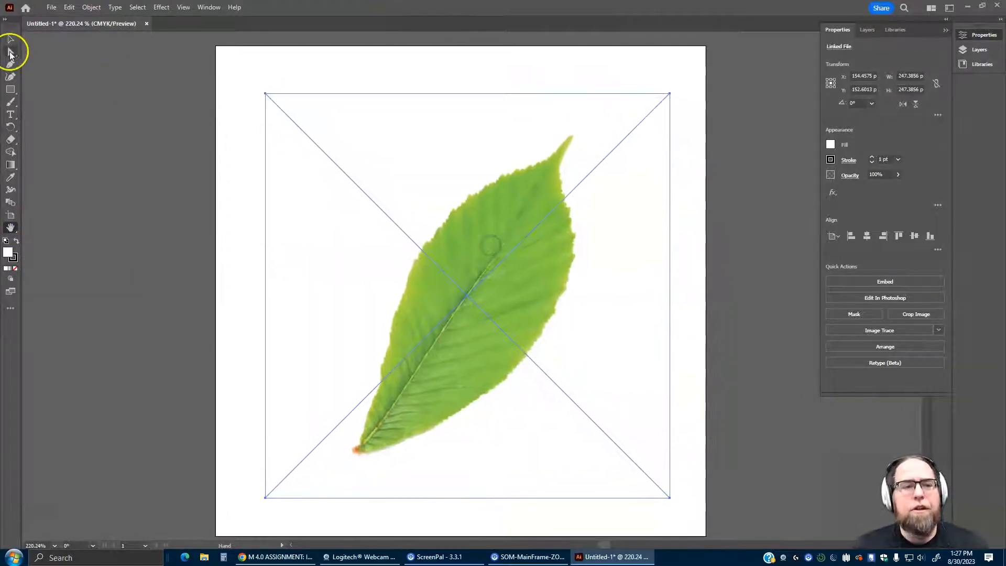
left_click(11, 43)
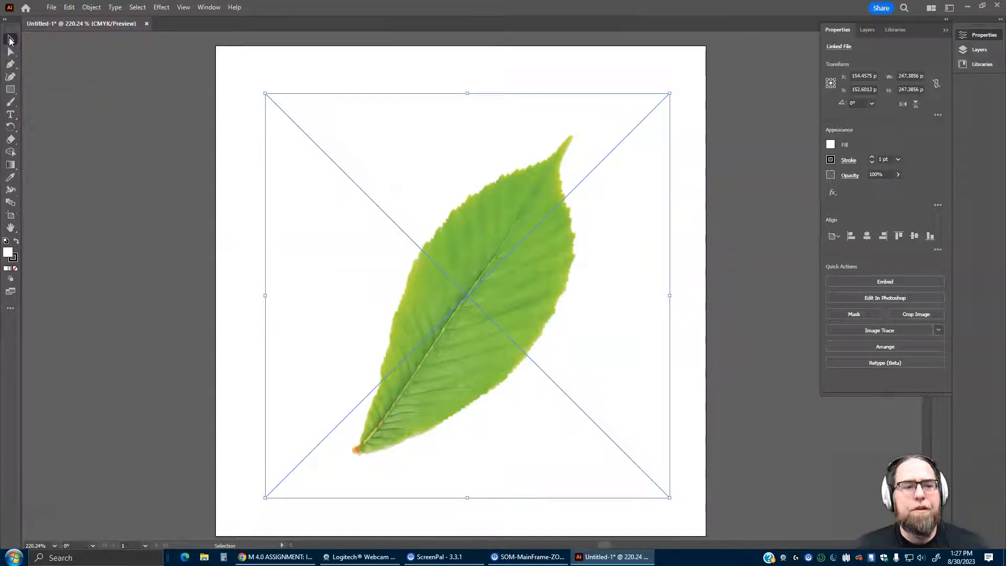
mouse_move(478, 263)
left_mouse_down()
mouse_move(456, 231)
mouse_move(466, 267)
mouse_move(468, 255)
left_mouse_up()
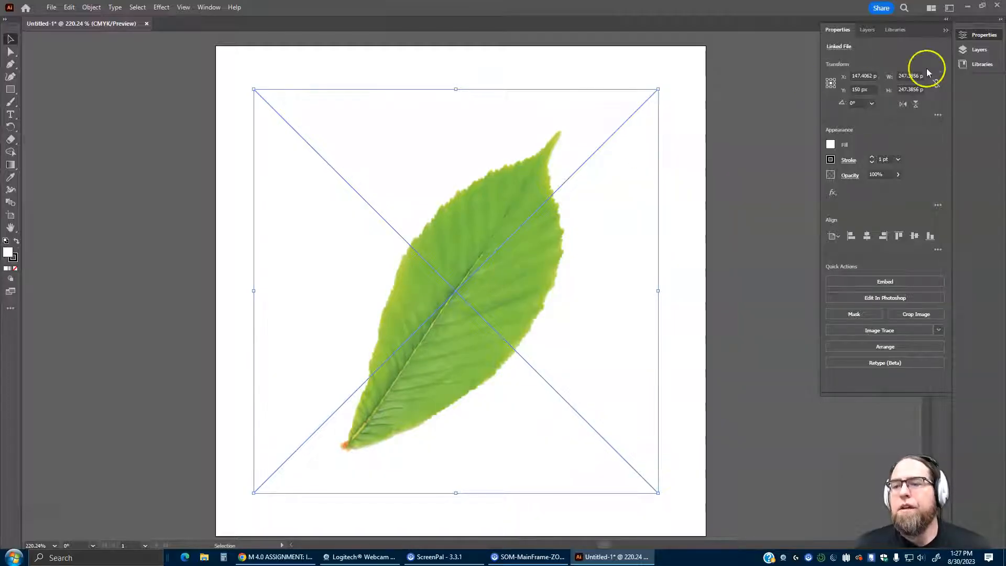
left_click(836, 30)
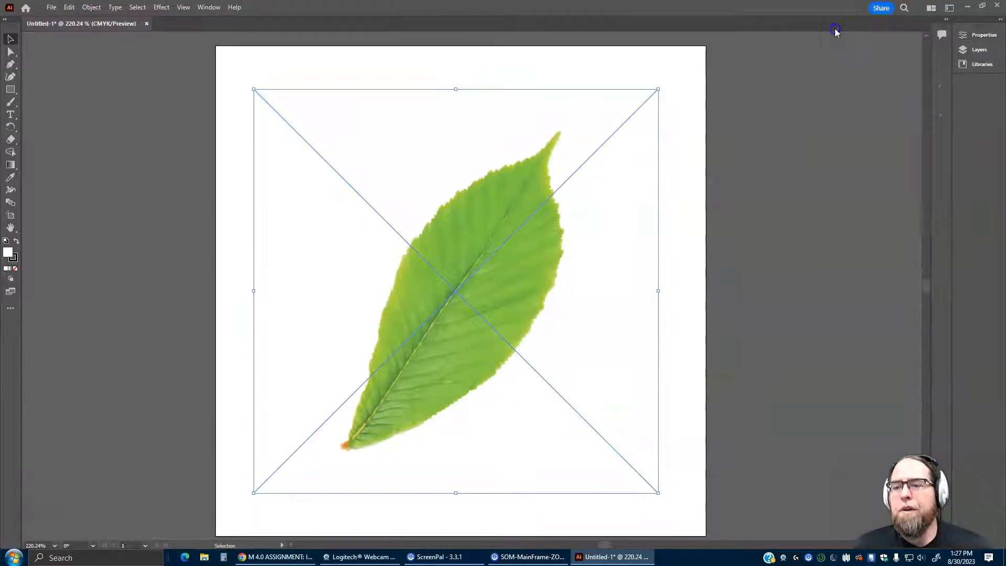
left_click(941, 35)
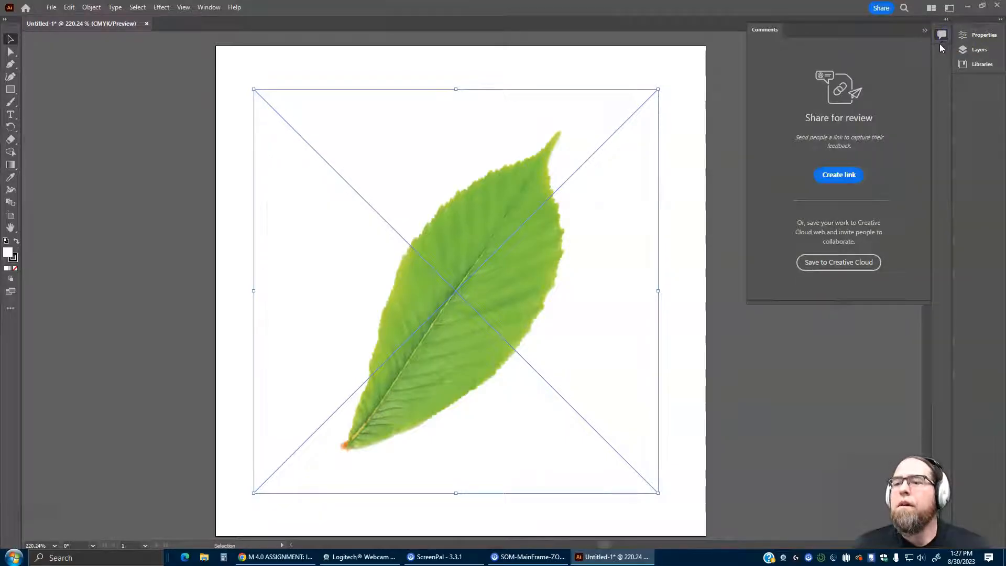
left_click(969, 37)
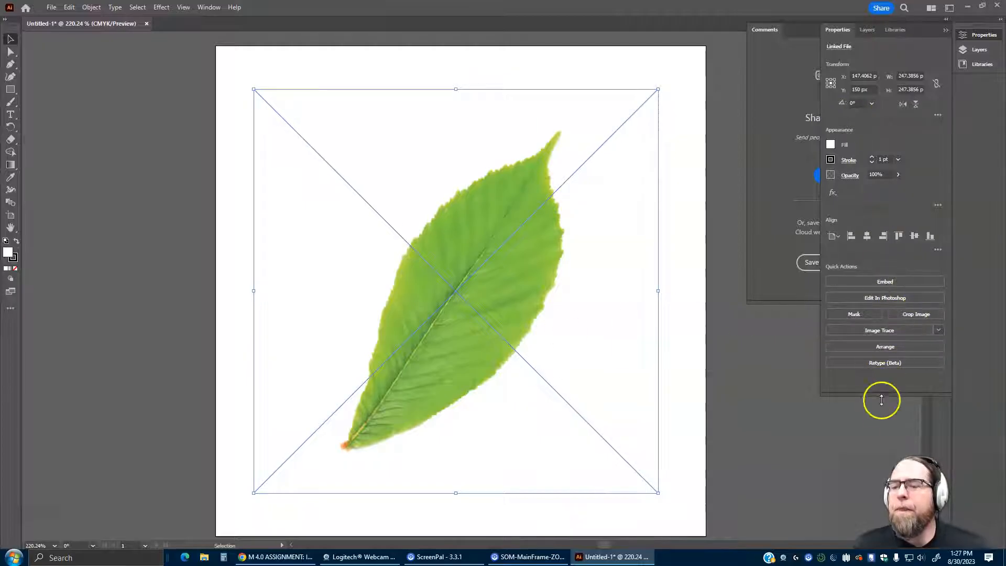
Step: Trace the placed leaf image with the 6 Colors Image Trace preset and expand the tracing into editable vector paths
left_click(938, 331)
scroll(929, 400, "down", 4)
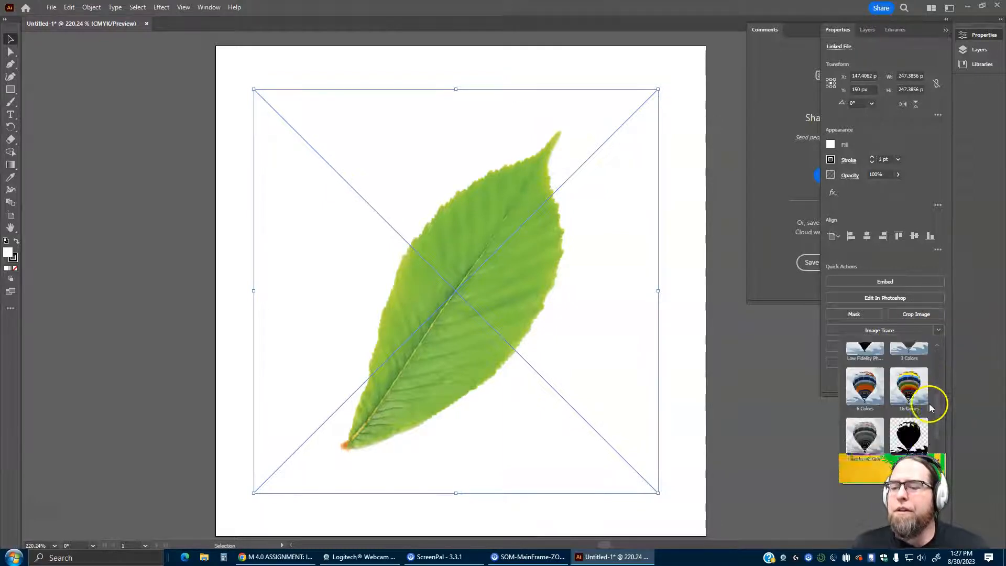
scroll(929, 404, "up", 1)
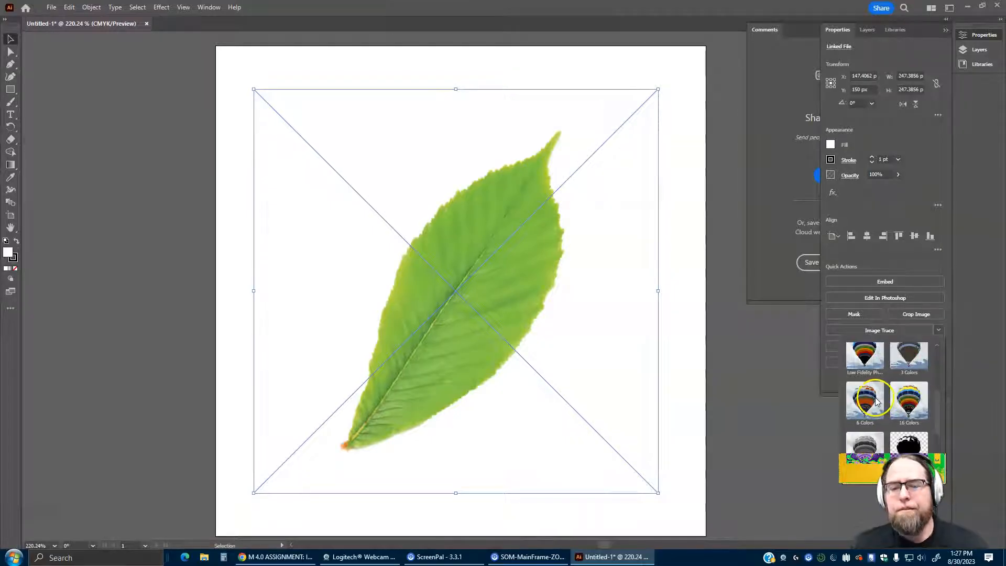
scroll(885, 407, "up", 1)
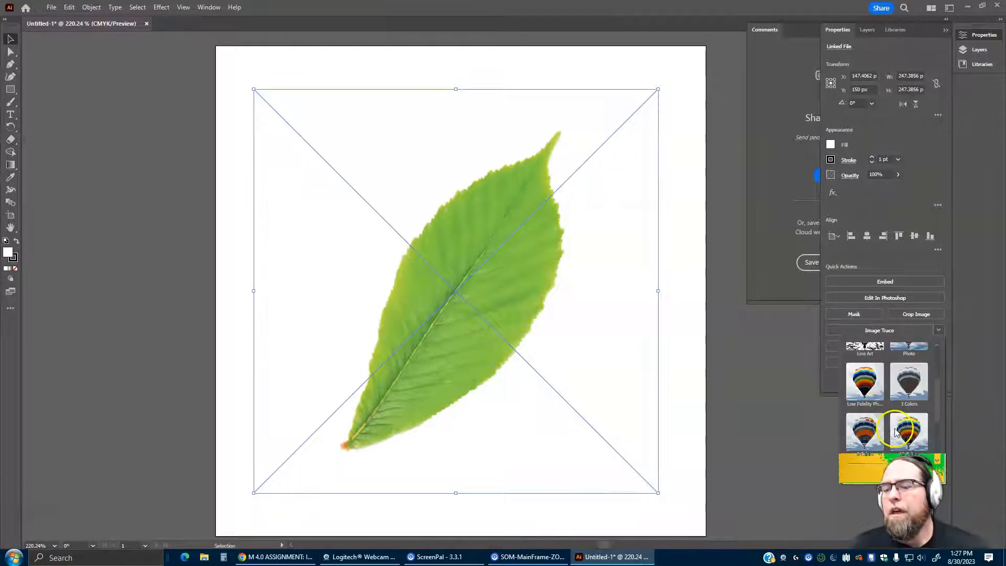
left_click(861, 431)
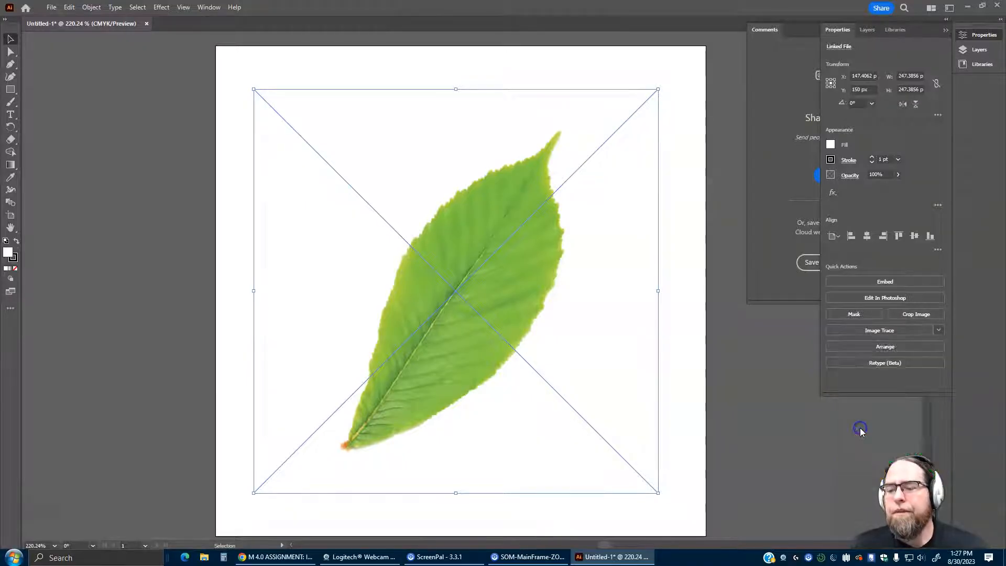
left_click(895, 330)
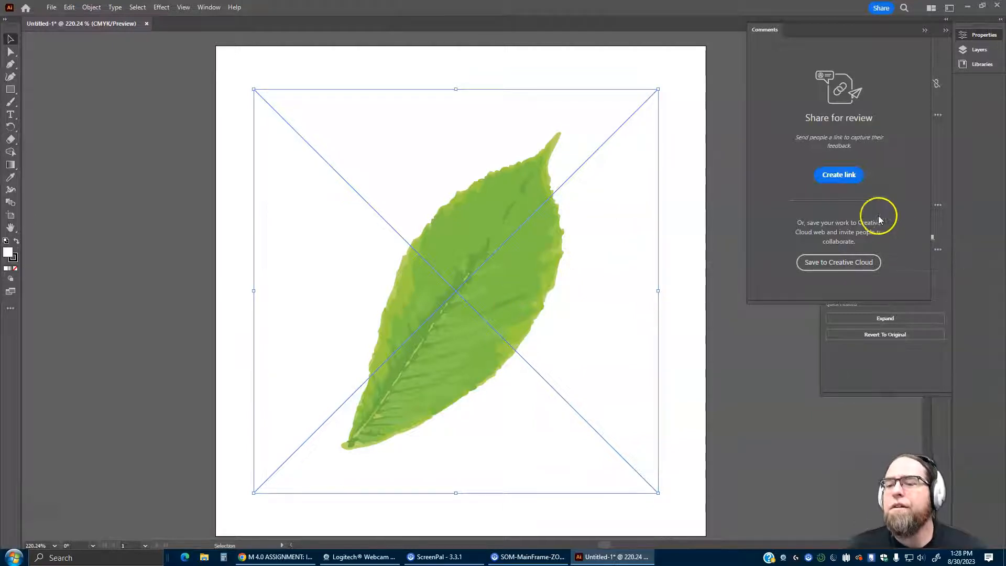
left_click(928, 32)
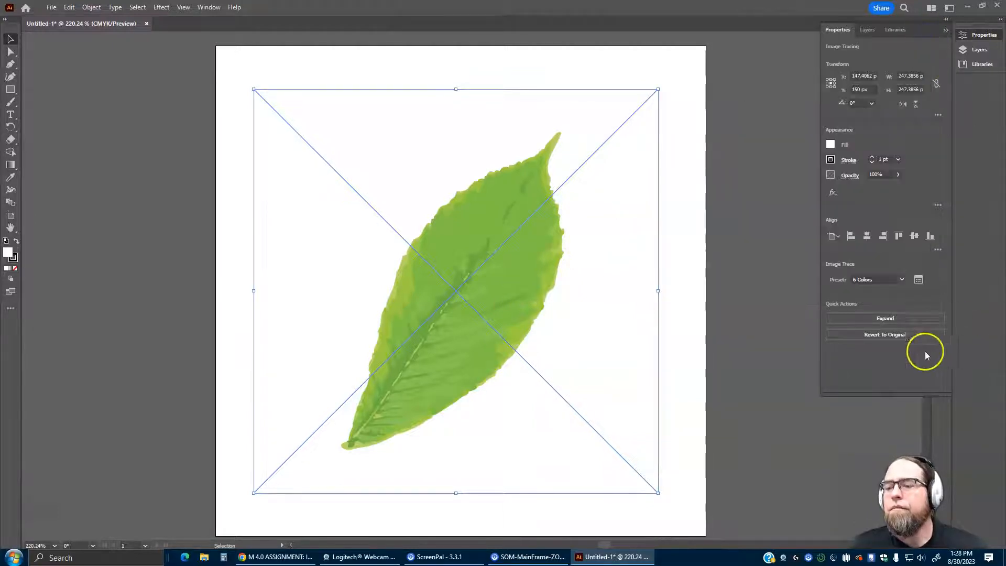
left_click(885, 322)
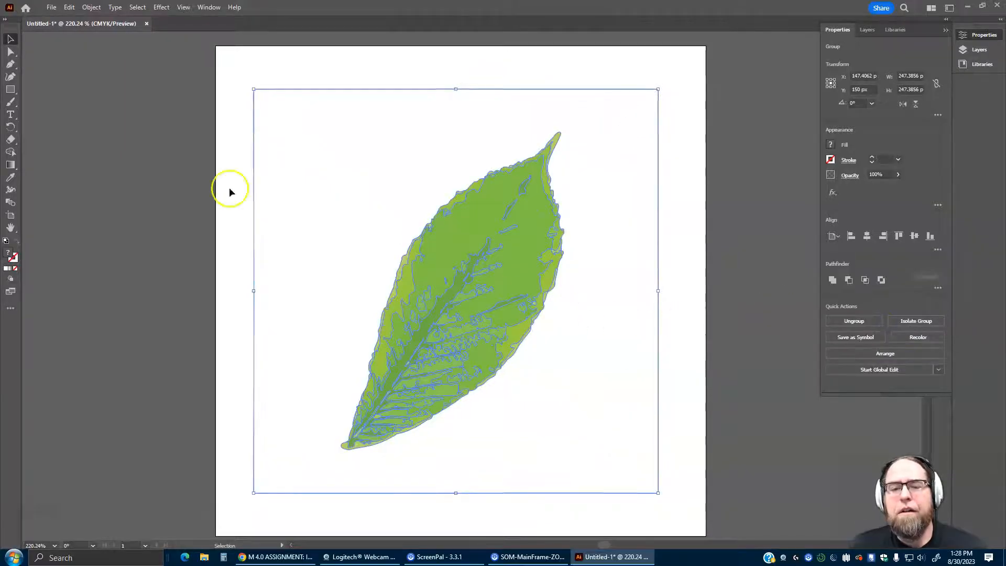
Step: Shift the expanded leaf group slightly down and pull several individual green shapes out of the leaf with Direct Selection
mouse_move(460, 252)
left_mouse_down()
mouse_move(457, 223)
mouse_move(445, 267)
mouse_move(472, 272)
mouse_move(457, 269)
left_mouse_up()
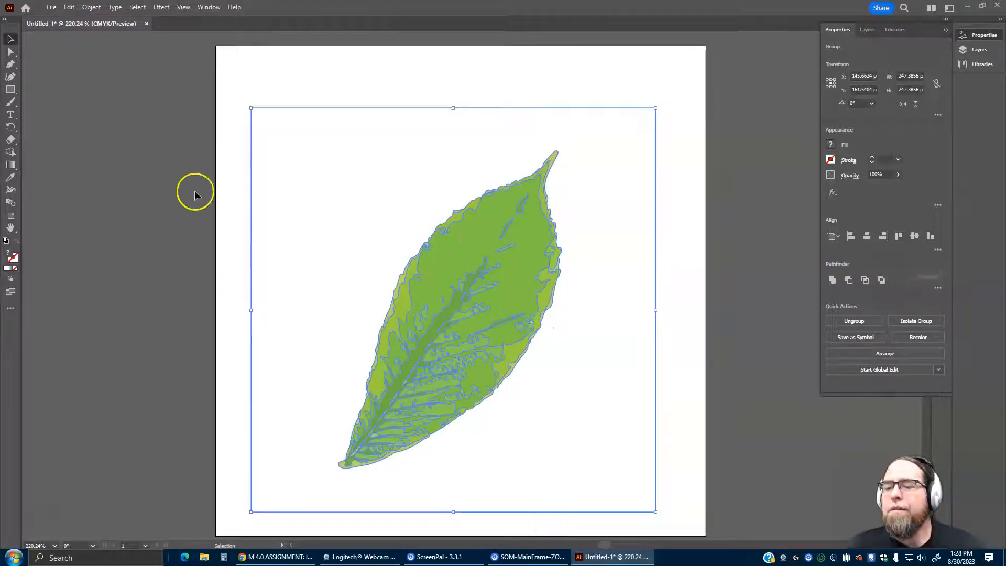
left_click(10, 53)
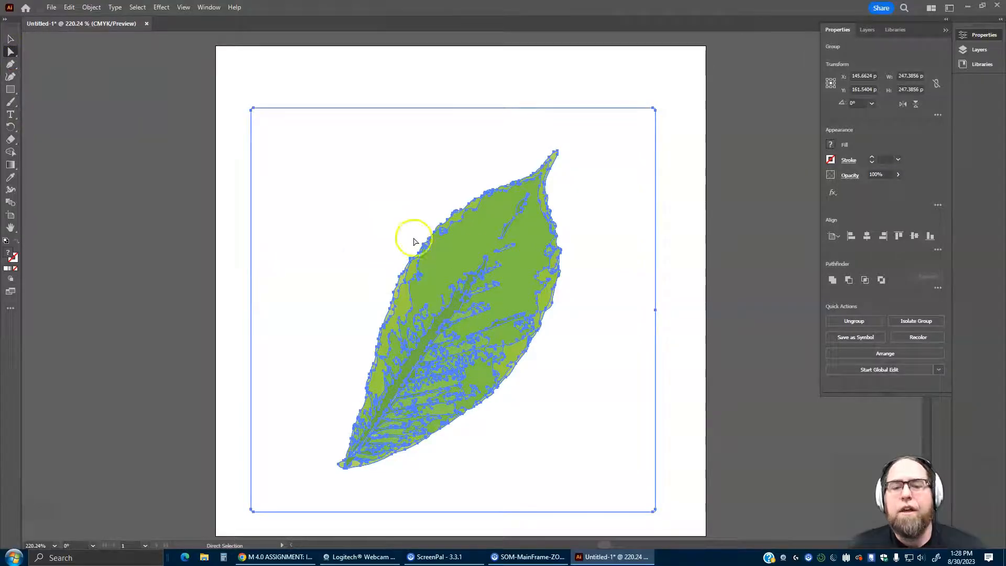
left_click(238, 220)
left_click_drag(457, 258, 329, 171)
left_click_drag(478, 382, 603, 430)
left_click_drag(443, 389, 633, 285)
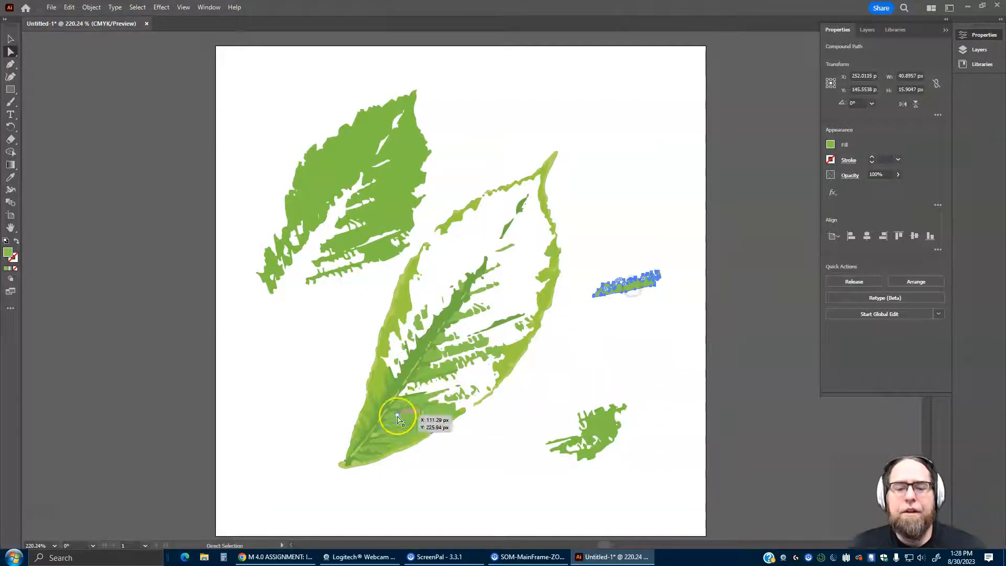
left_click_drag(386, 402, 270, 450)
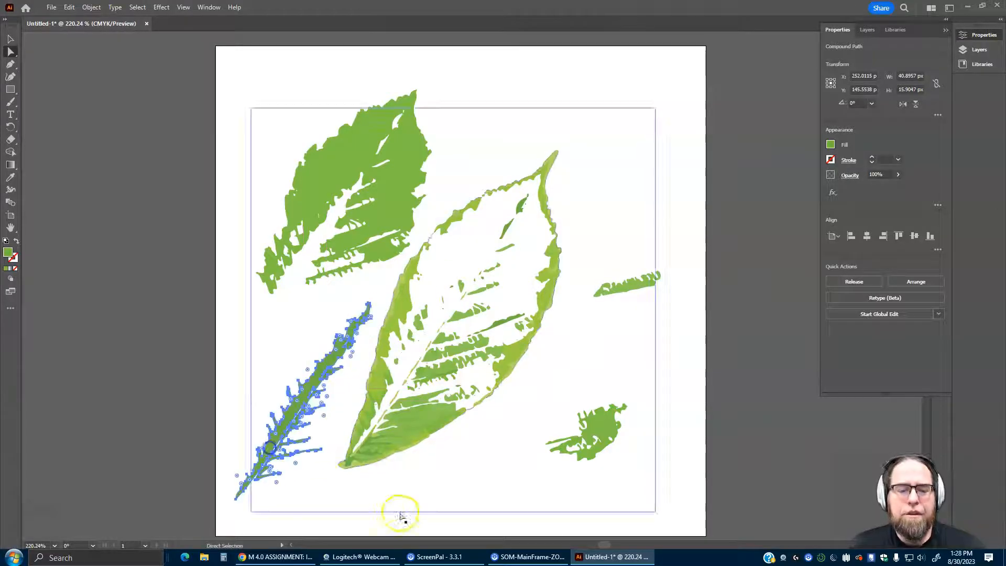
Step: Undo the moves of the leaf group and its separated shapes, and clear the selection
key("ctrl+z")
key("ctrl+z")
key("ctrl+z")
key("ctrl+z")
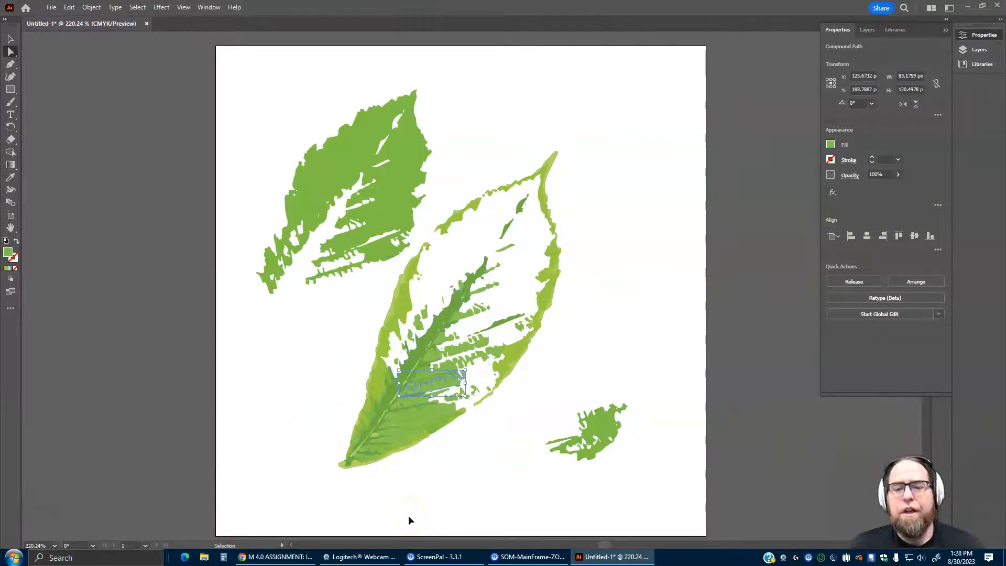
key("a")
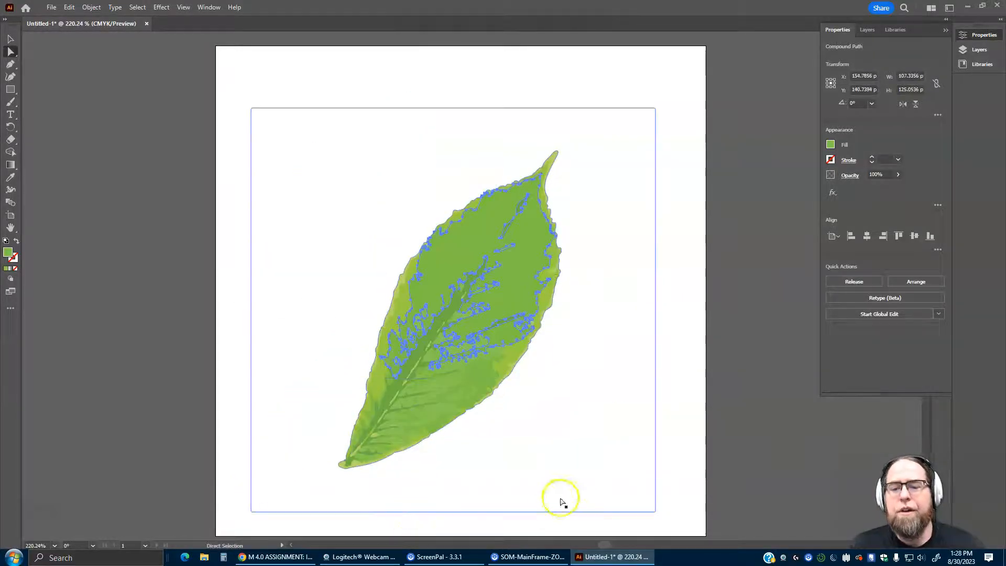
left_click(690, 375)
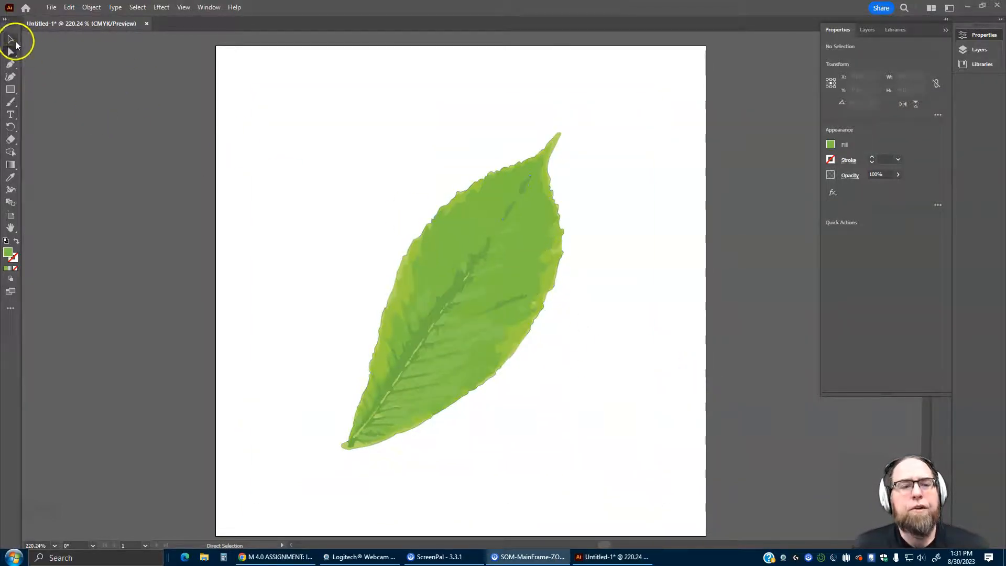
Step: Recolor the whole leaf group by rotating its linked colors on the color wheel to blue and on to purple
left_click(11, 40)
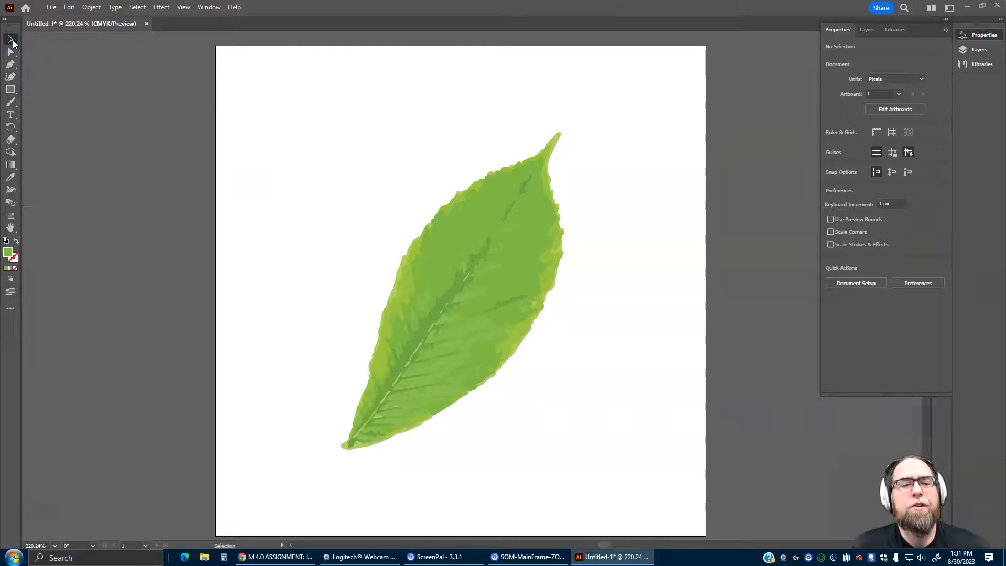
left_click(446, 263)
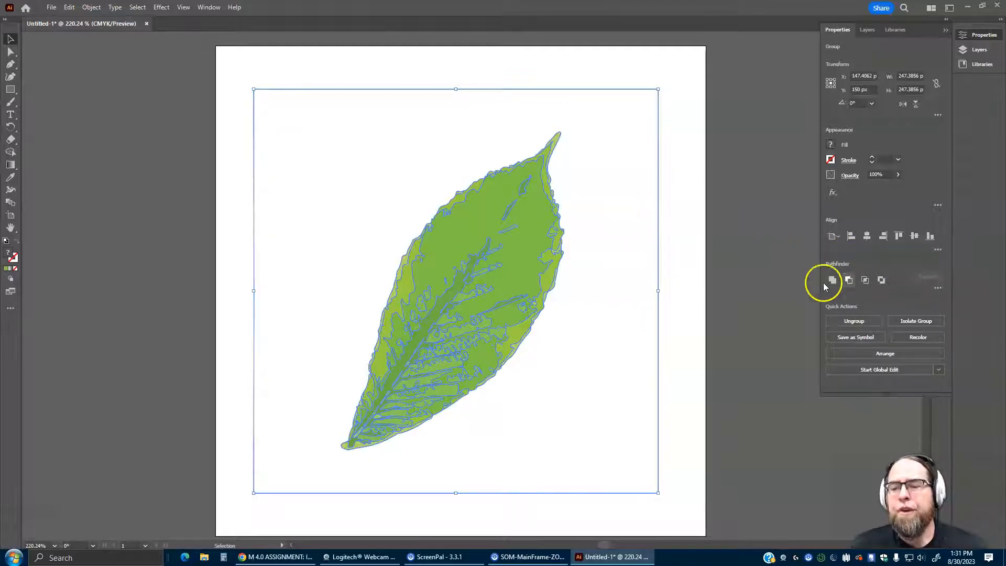
left_click(919, 338)
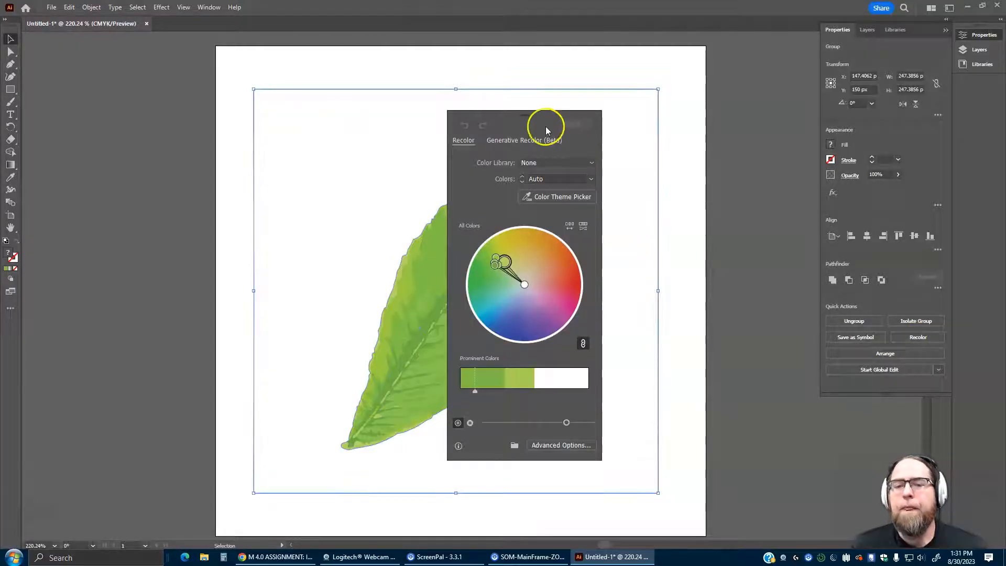
left_click_drag(533, 118, 734, 108)
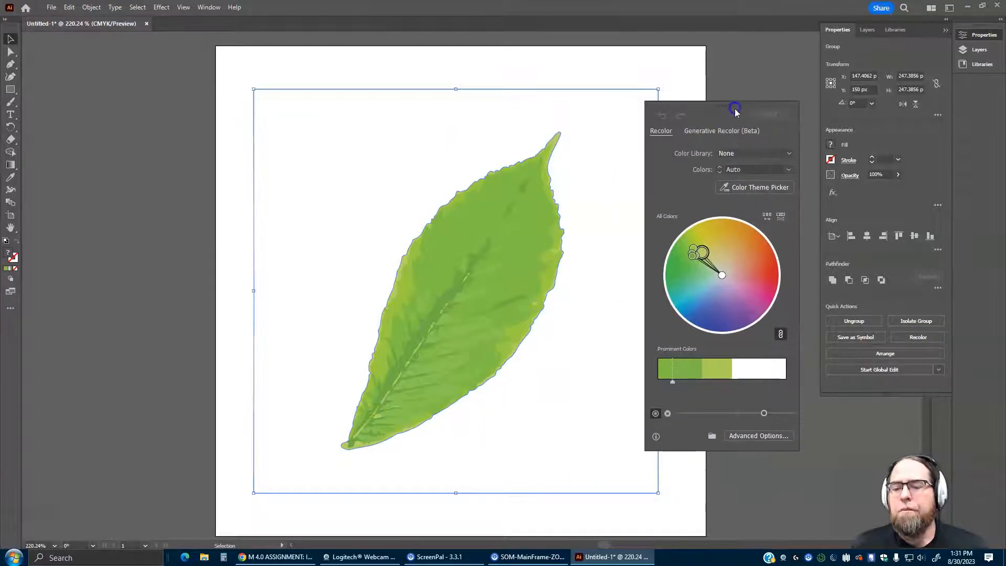
left_click_drag(702, 254, 696, 300)
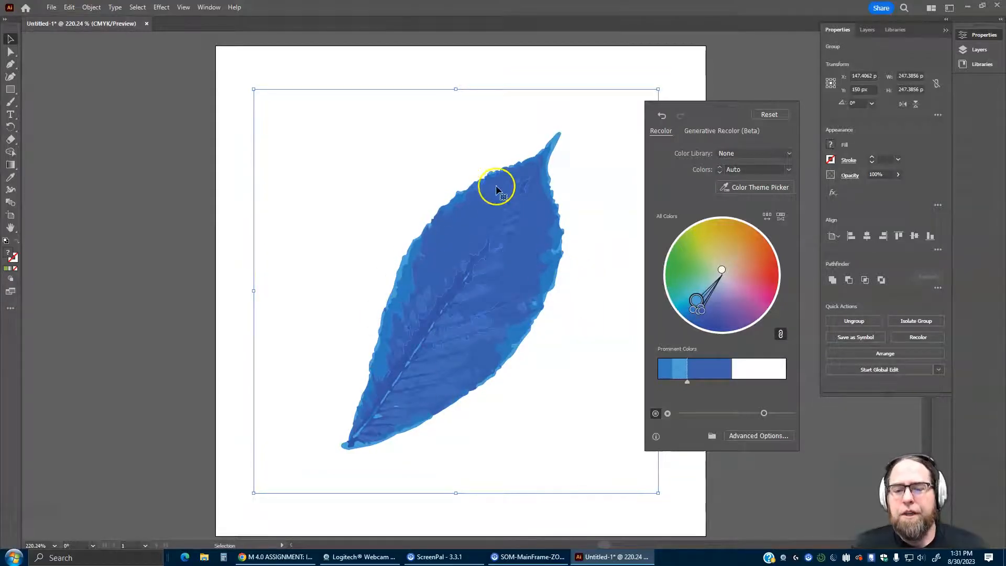
left_click_drag(702, 314, 735, 319)
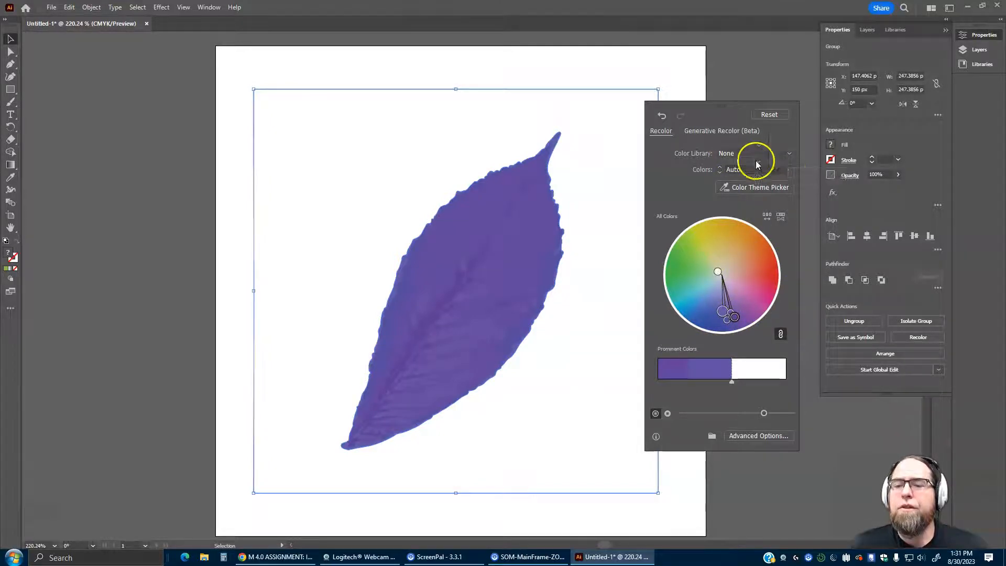
Step: Try the Sweets color library from Foods and the Metal library on the leaf's recolor
left_click(779, 158)
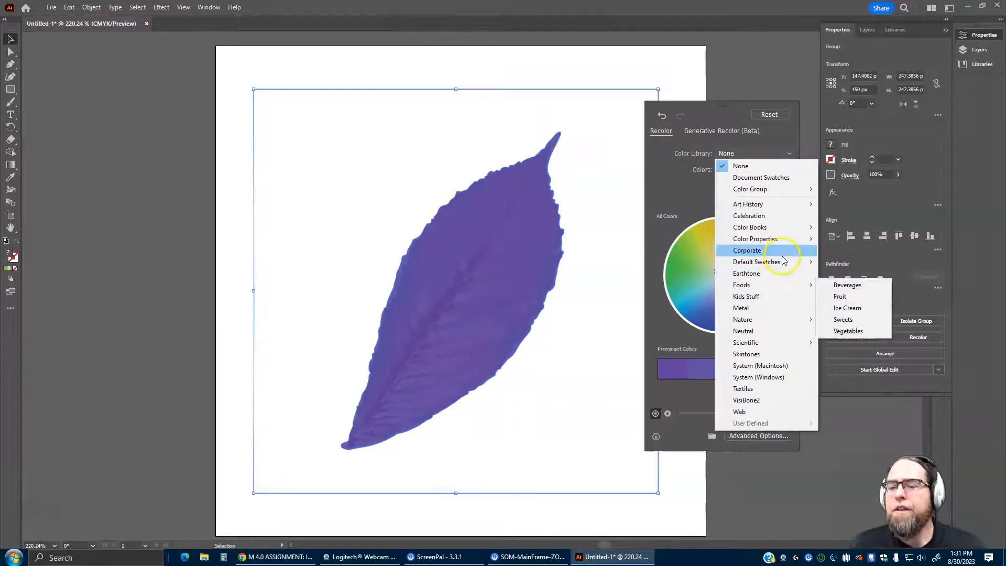
mouse_move(787, 286)
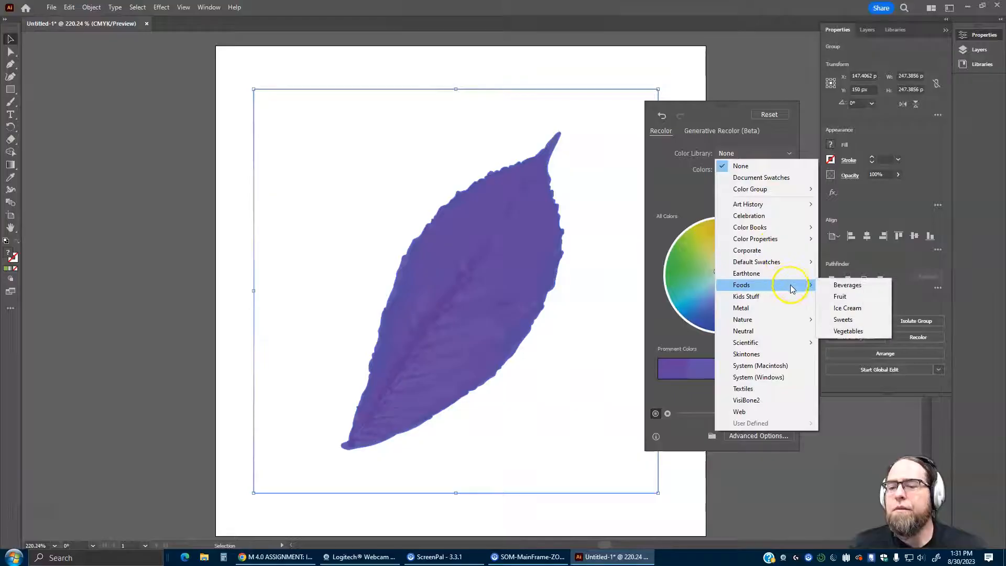
left_click(852, 320)
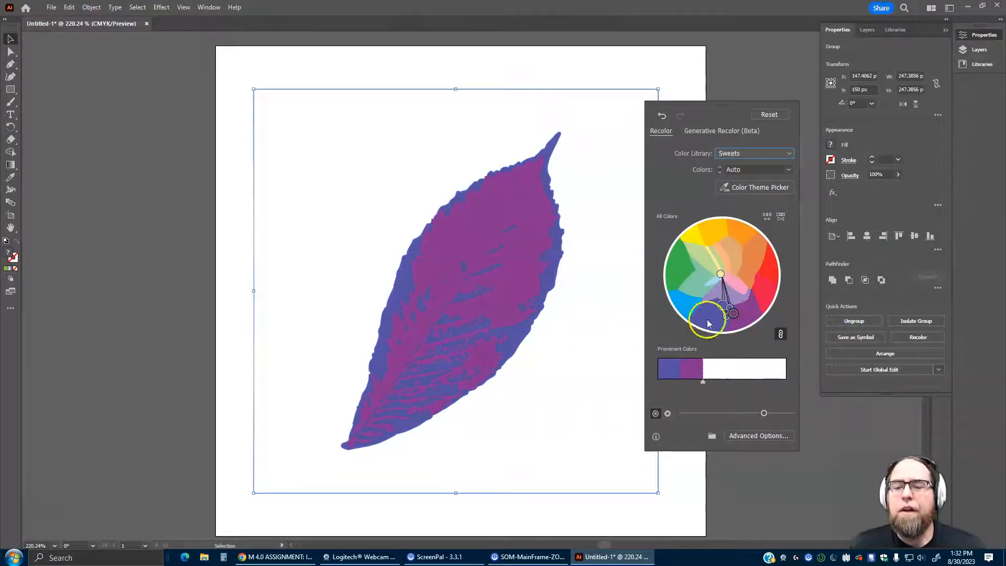
left_click(788, 154)
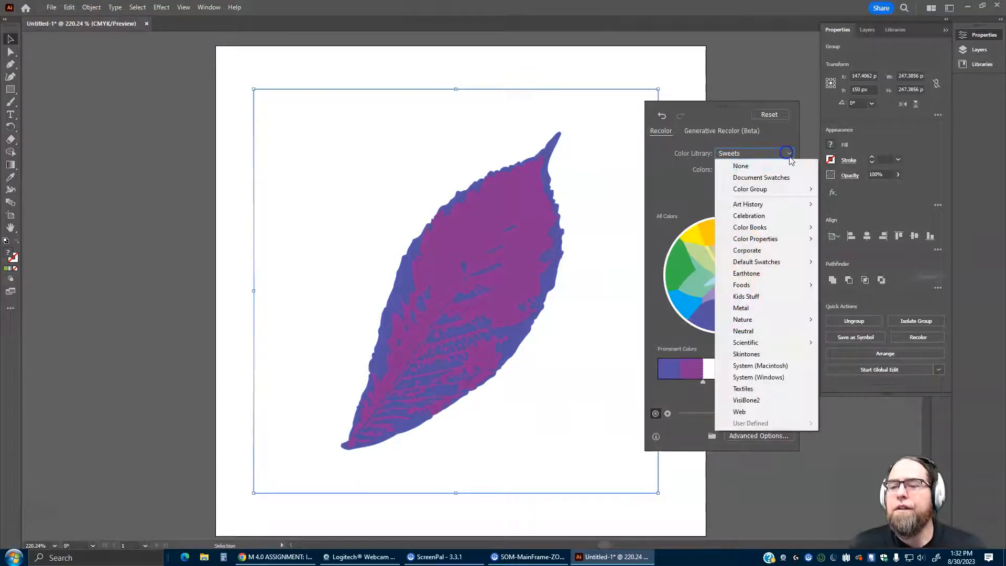
left_click(772, 308)
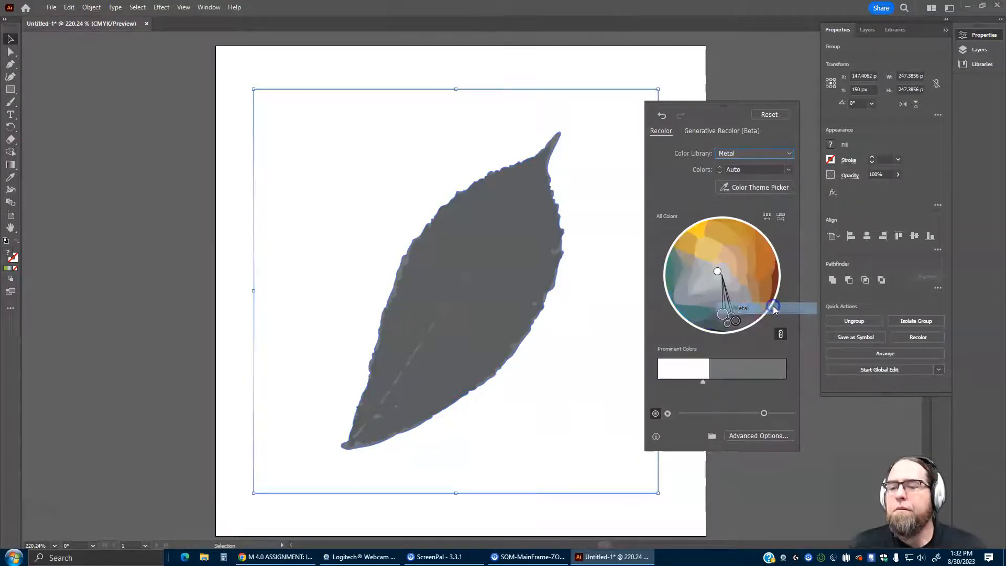
Step: Apply the Earthtone color library and shift the leaf's linked colors on the color wheel toward orange-brown
left_click(739, 153)
left_click(766, 274)
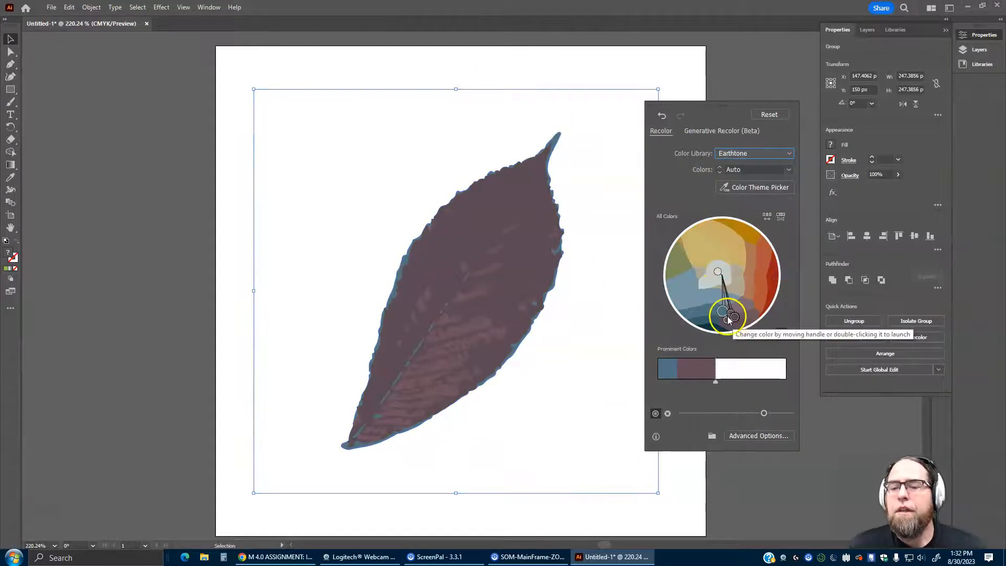
left_click_drag(722, 311, 739, 280)
key("ctrl+z")
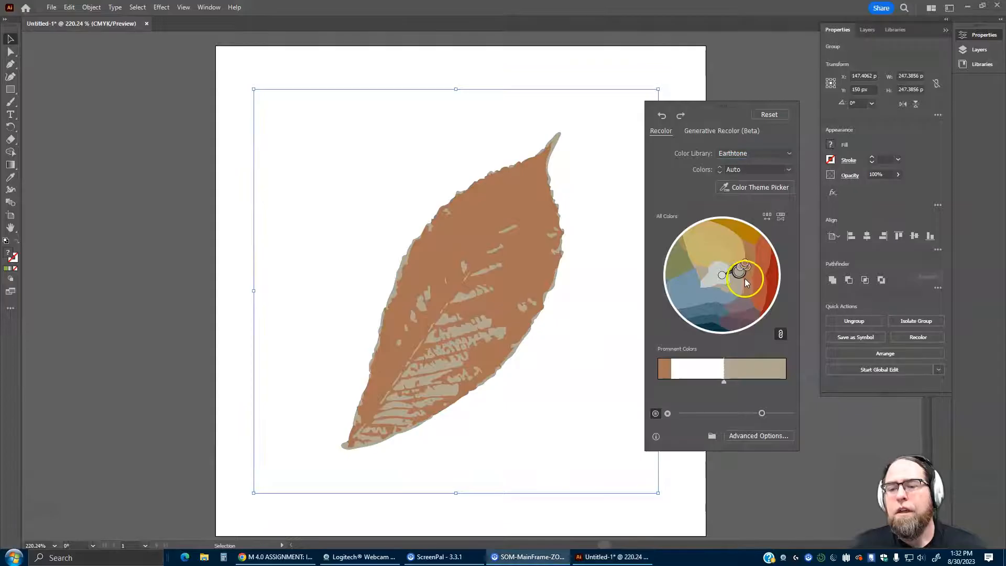
mouse_move(747, 283)
left_mouse_down()
mouse_move(741, 266)
mouse_move(753, 294)
mouse_move(758, 284)
mouse_move(754, 302)
mouse_move(760, 286)
left_mouse_up()
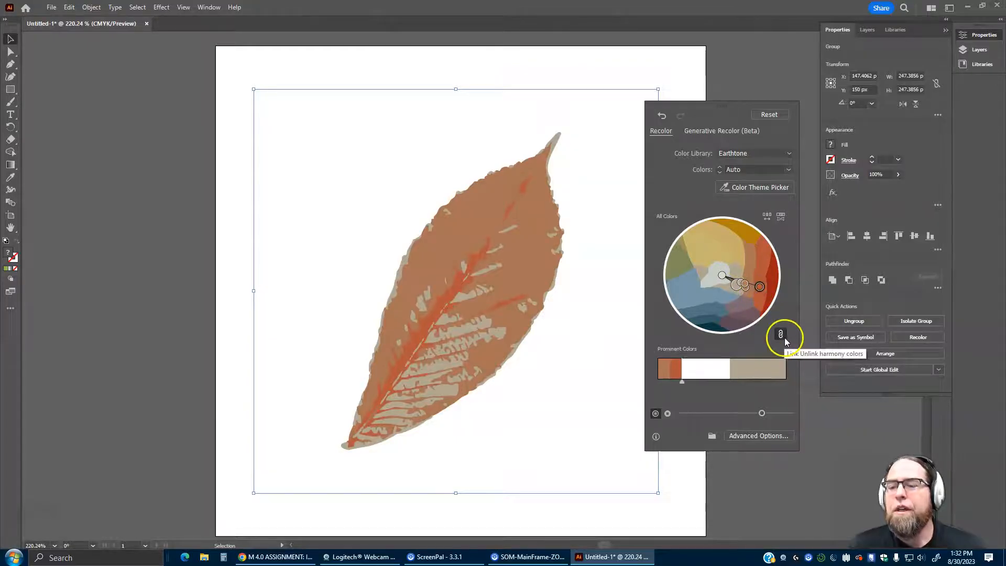
Step: Unlink the harmony colors and move individual color handles to give the leaf separate blue, gold, olive green and plum tones
left_click(781, 334)
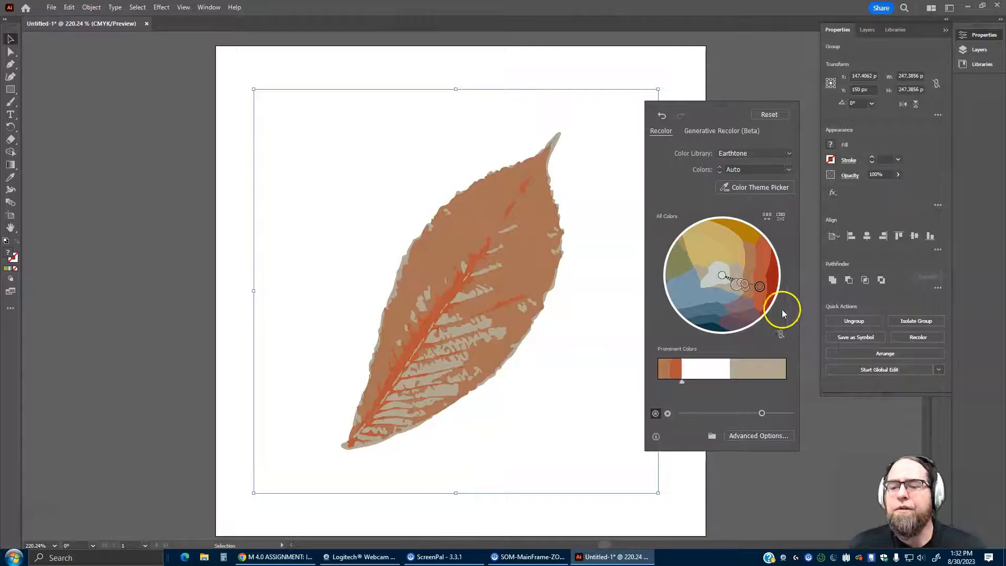
left_click_drag(737, 284, 741, 237)
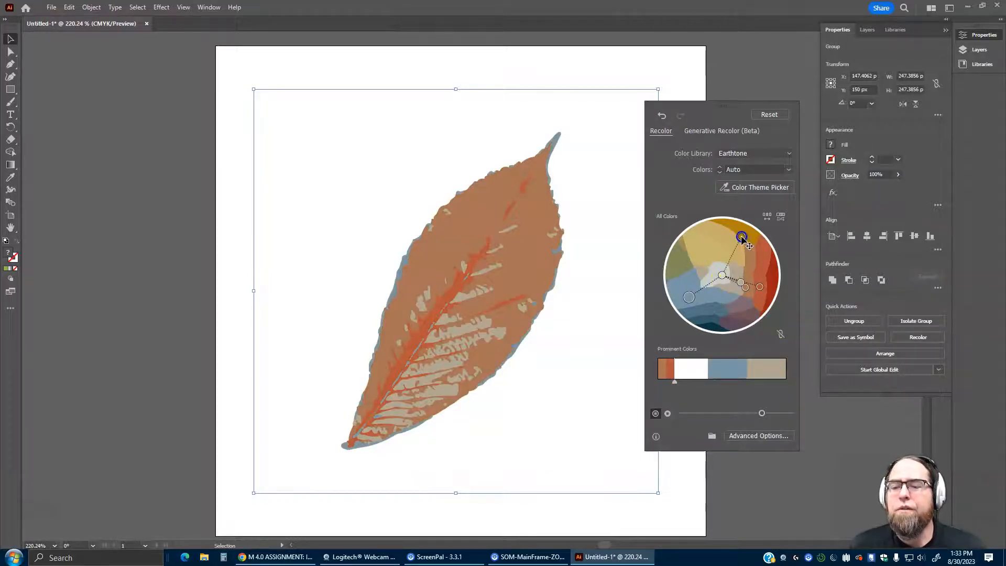
left_click(743, 284)
left_click_drag(745, 287, 689, 272)
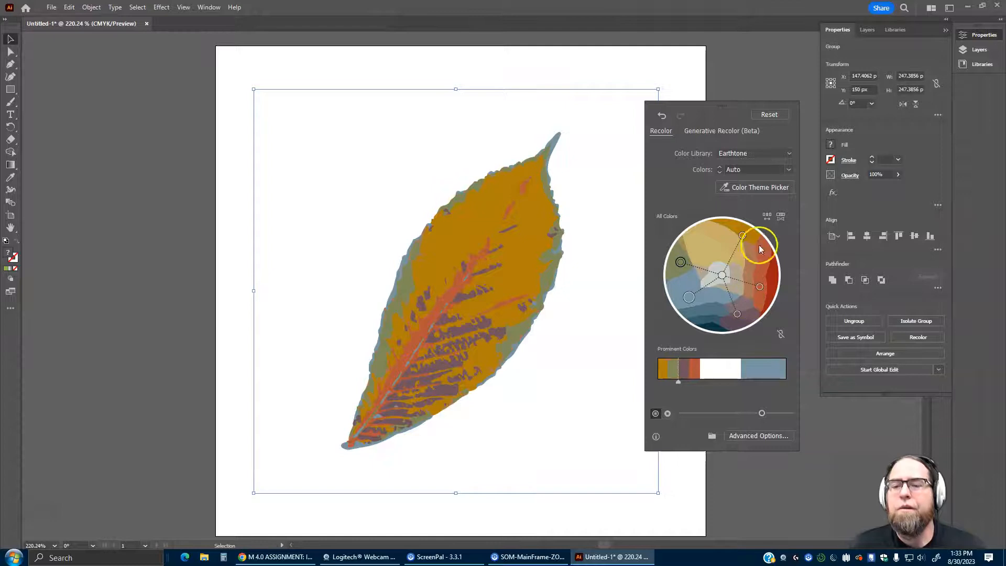
Step: Switch the leaf's color library to Celebration and move the brown color's handle toward the yellow-orange area of the wheel
left_click(785, 153)
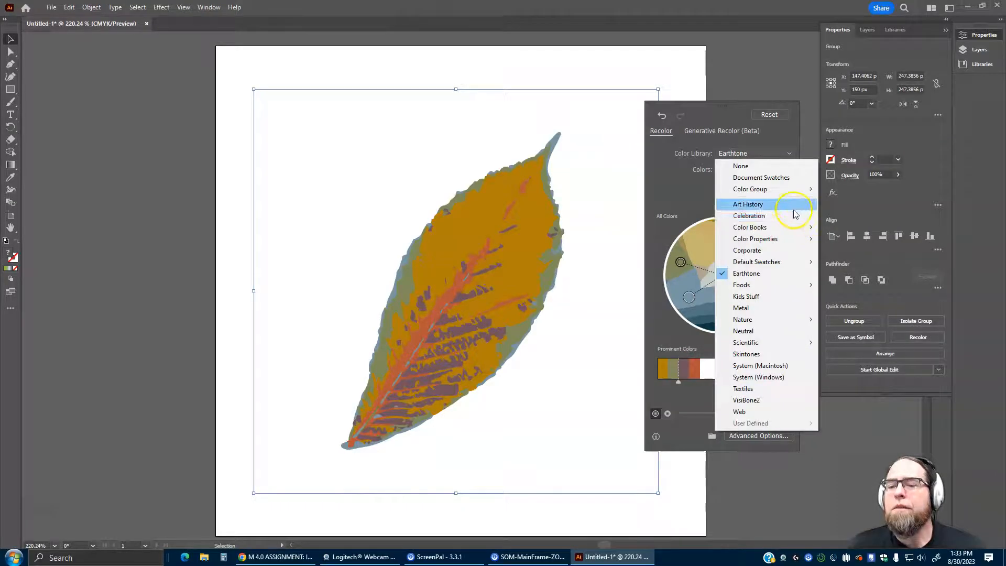
mouse_move(798, 228)
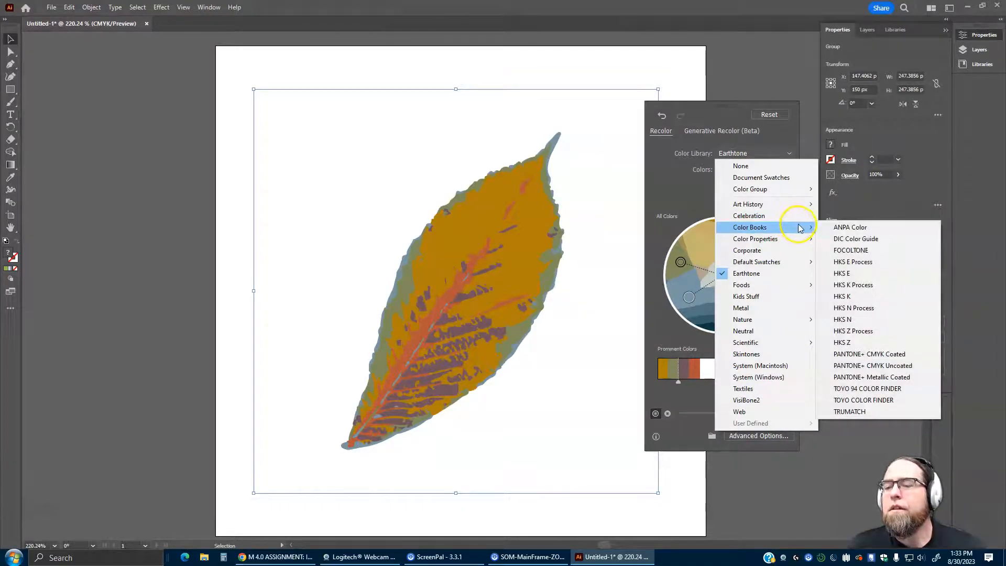
left_click(791, 217)
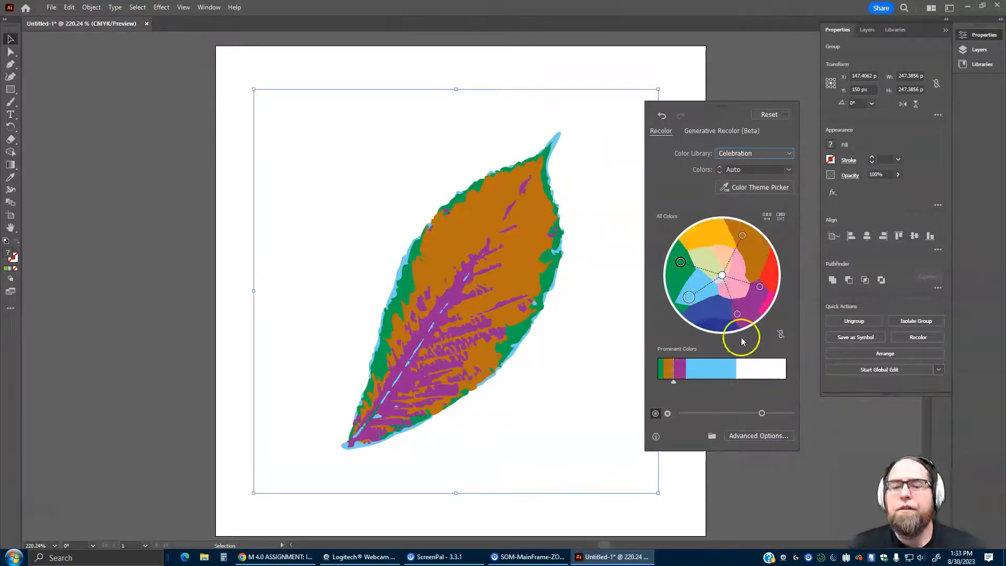
left_click_drag(743, 238, 736, 241)
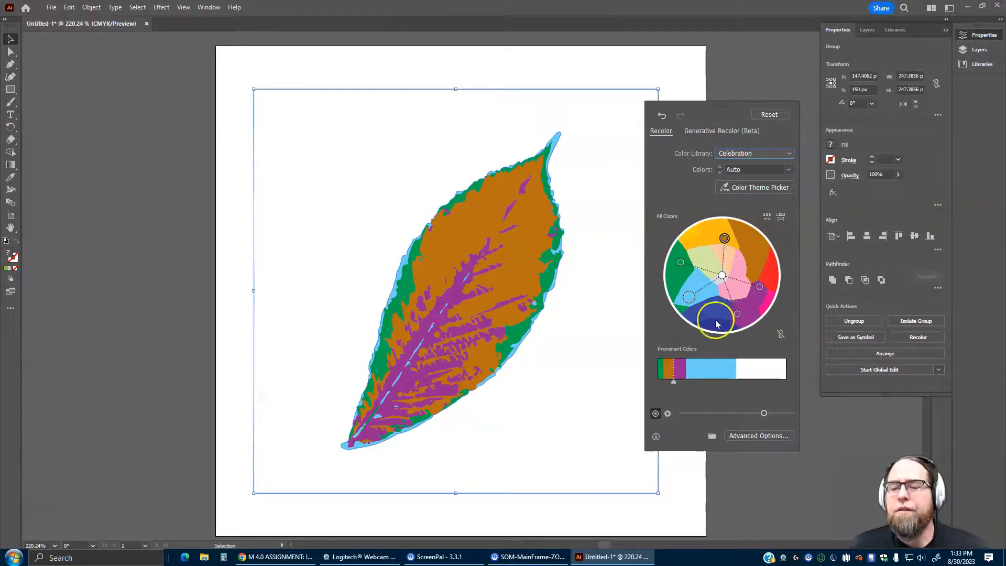
Step: Move the purple color's handle on the wheel into the red area to recolor the leaf's central vein, and close the recolor settings
left_click(761, 286)
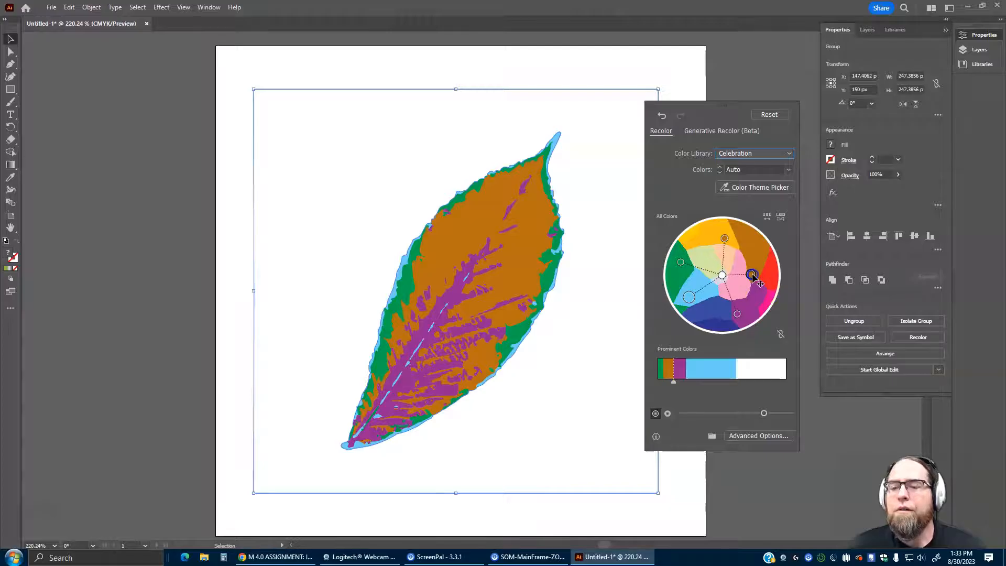
left_click_drag(747, 277, 767, 282)
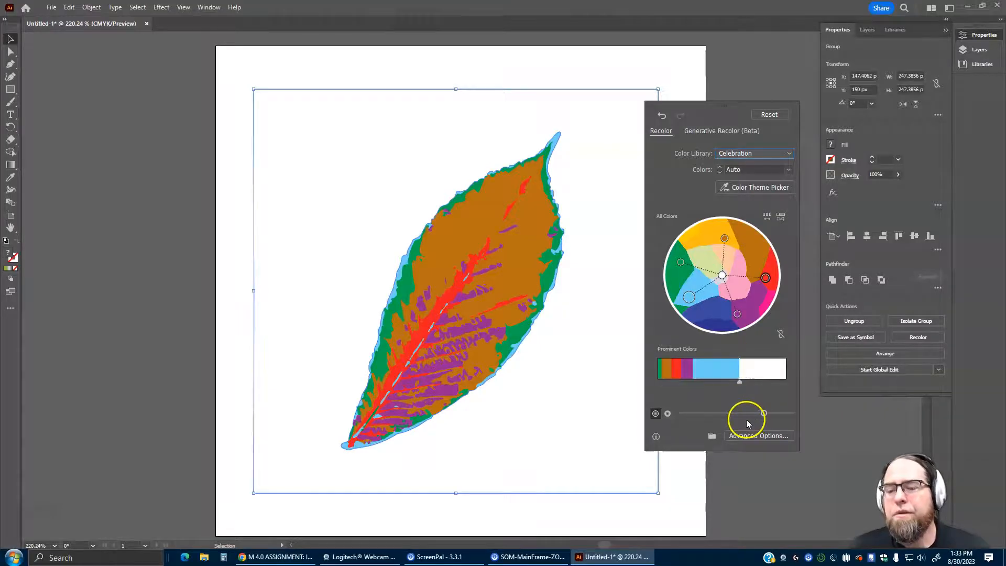
left_click(924, 341)
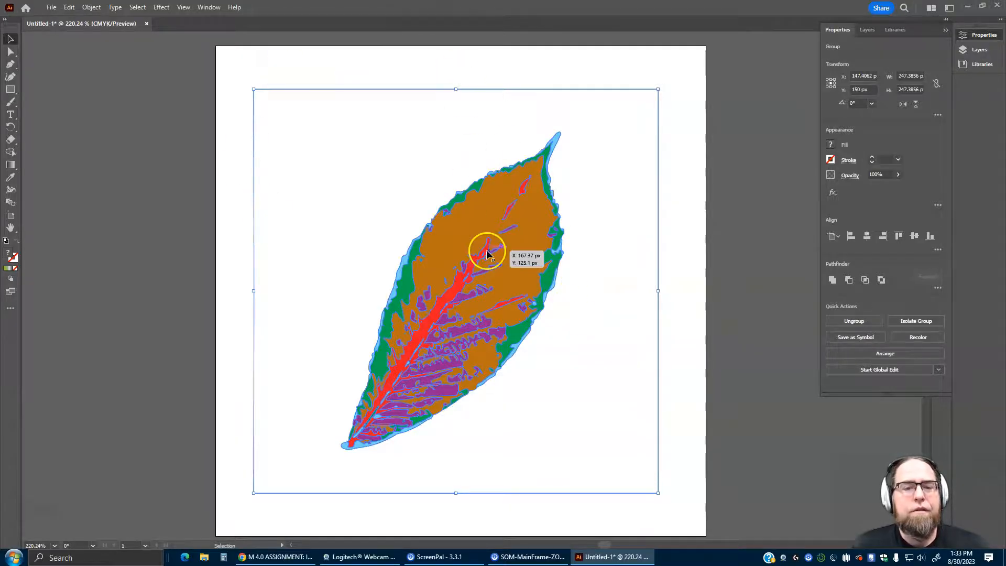
Step: Export the artwork in JPEG format to the My Pictures folder with the file name leaf
left_click(51, 7)
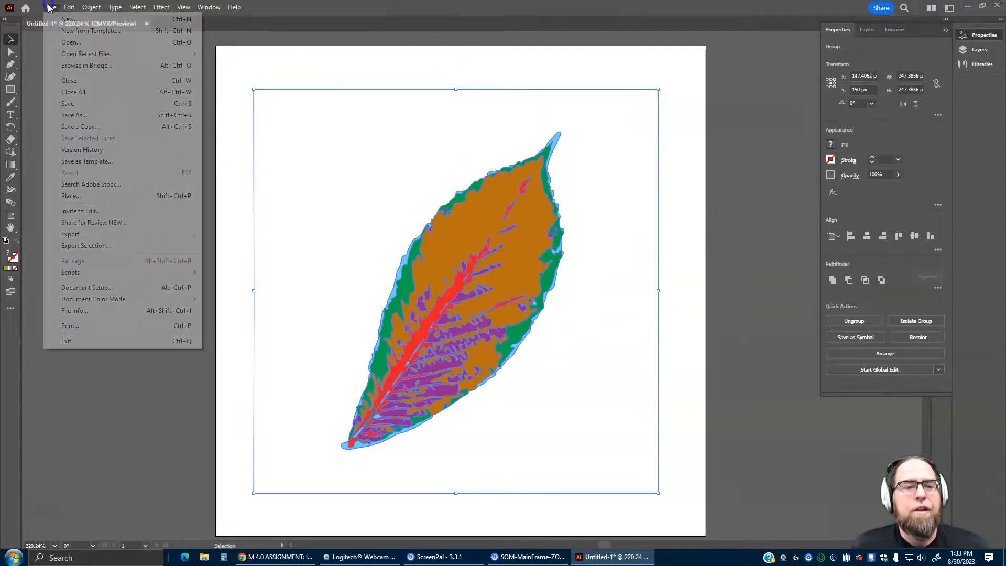
mouse_move(68, 9)
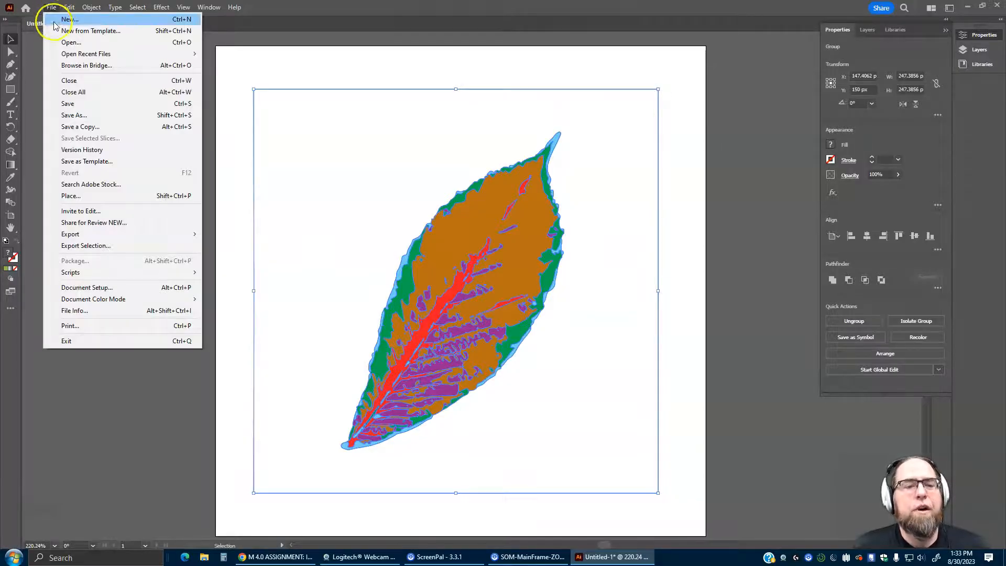
left_click(122, 224)
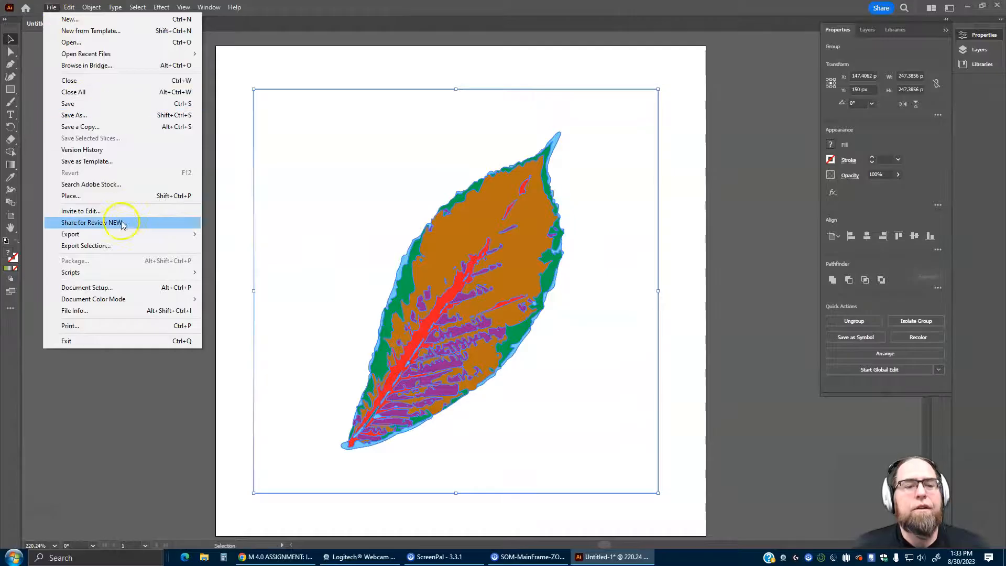
left_click(149, 237)
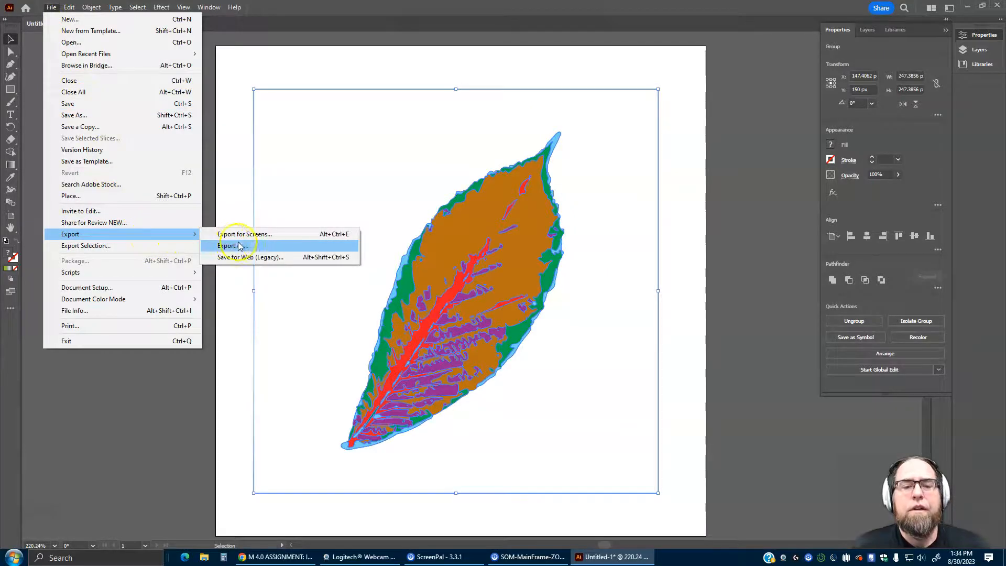
left_click(261, 246)
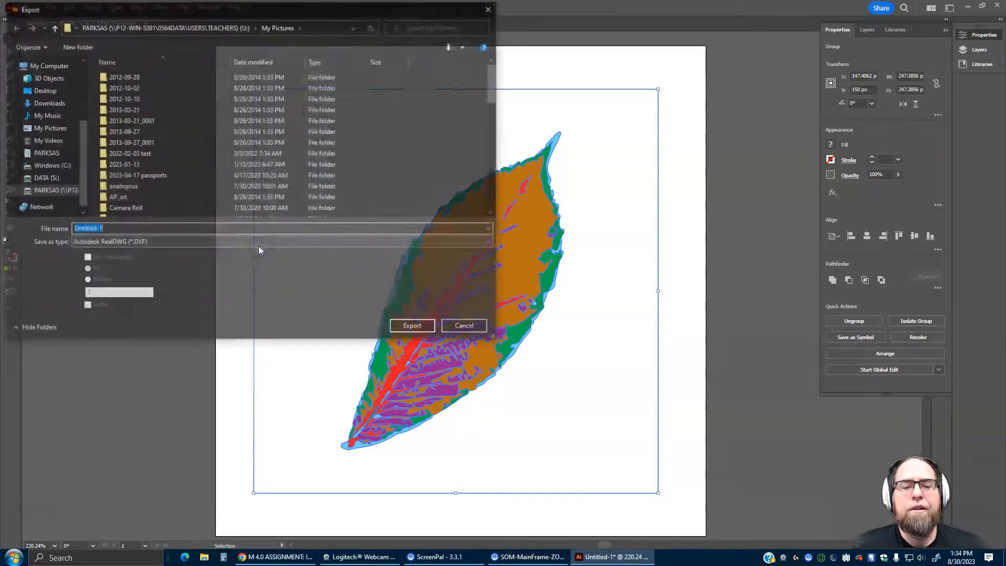
left_click(179, 242)
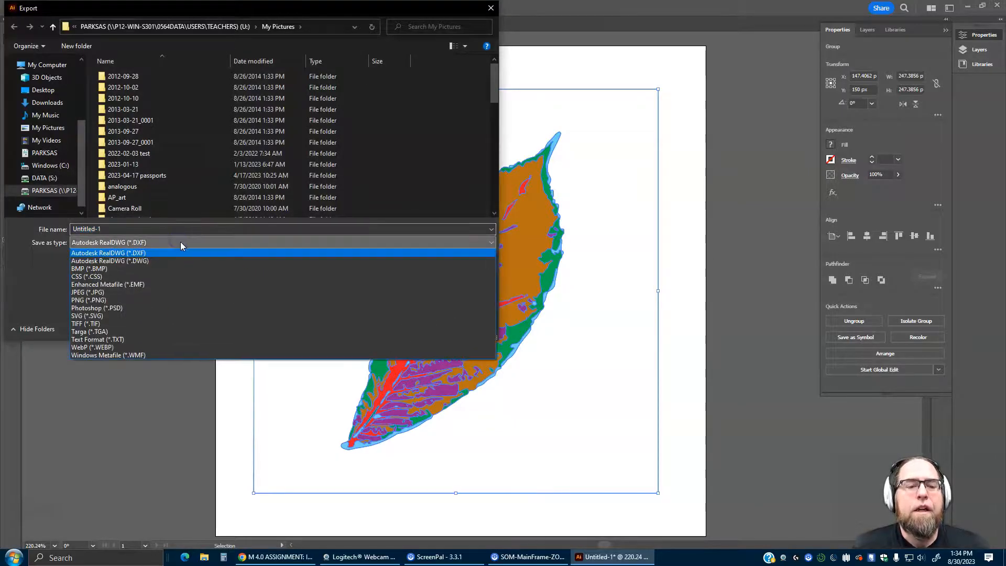
left_click(141, 292)
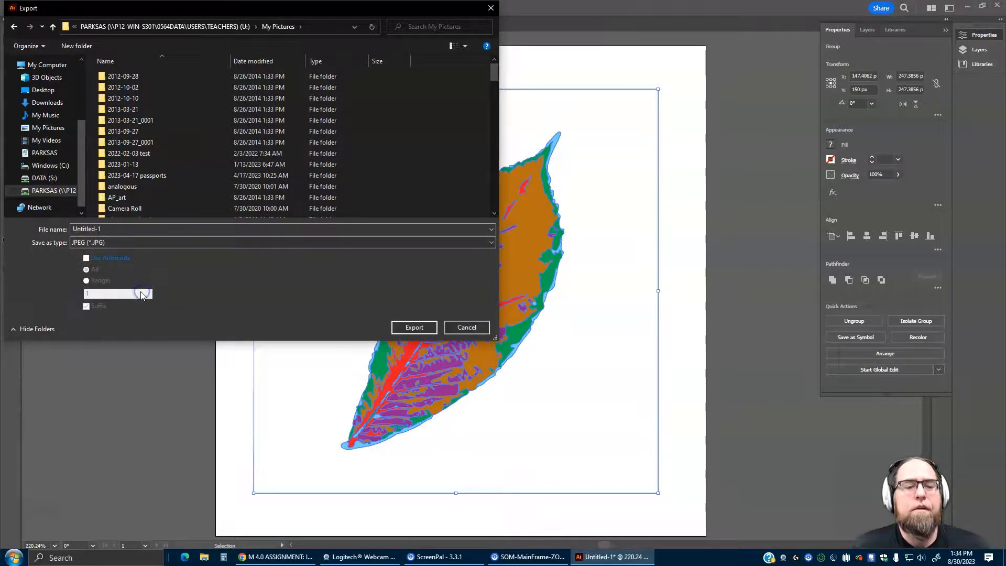
double_click(110, 230)
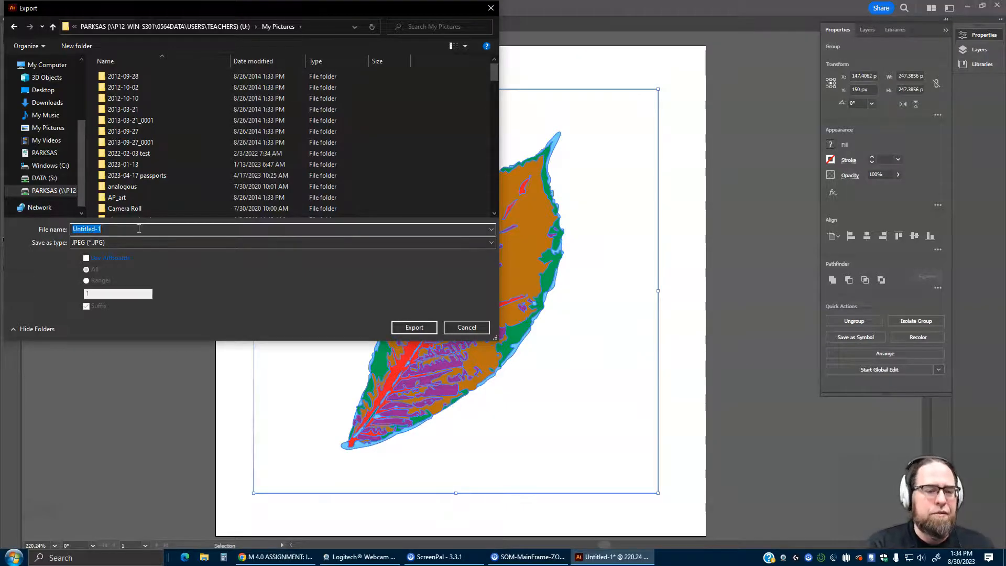
type("leaf")
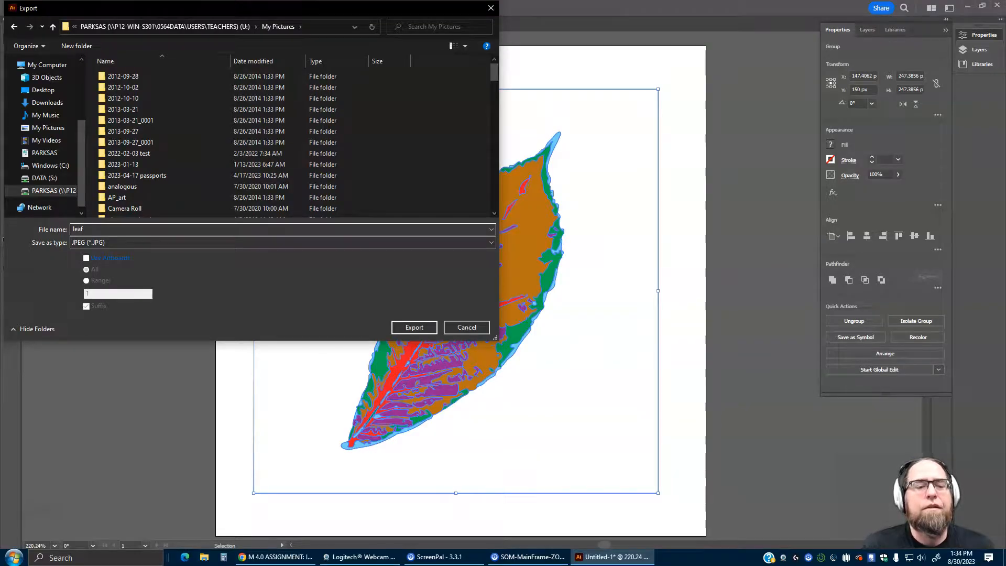
left_click(405, 328)
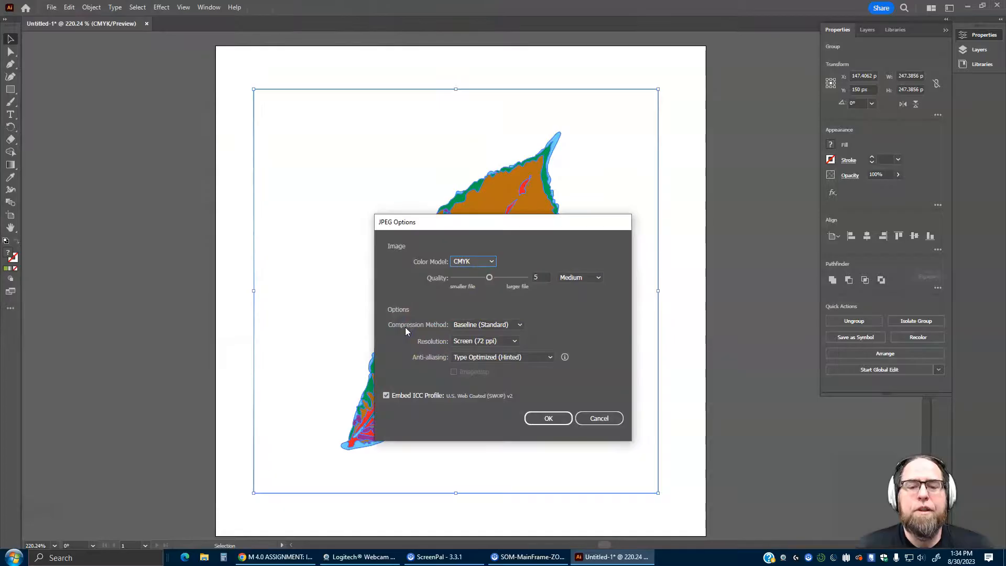
Step: Keep the JPEG color model at CMYK and the quality at Medium, and accept the export options
left_click(481, 261)
left_click(474, 277)
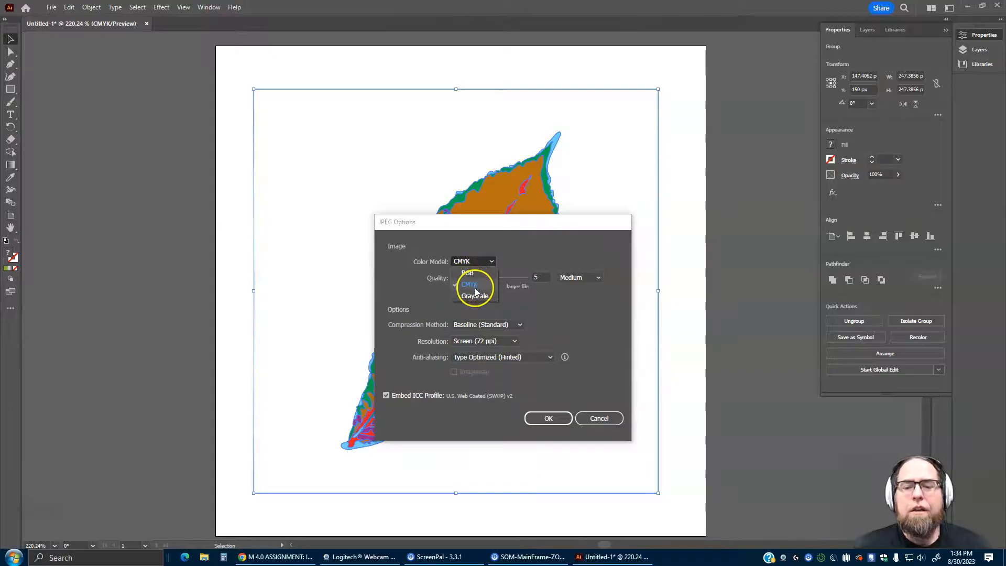
left_click(470, 285)
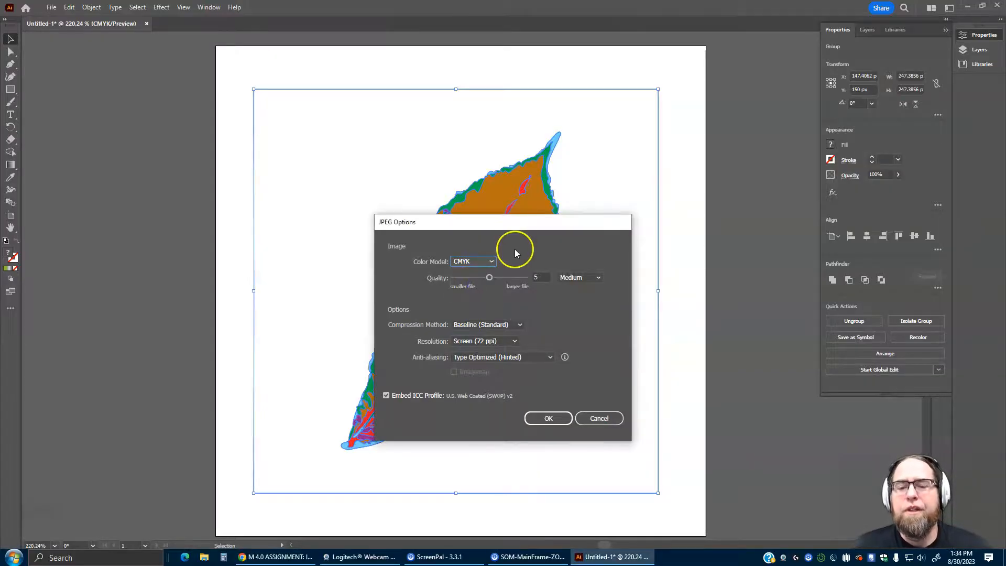
left_click(595, 280)
left_click(583, 307)
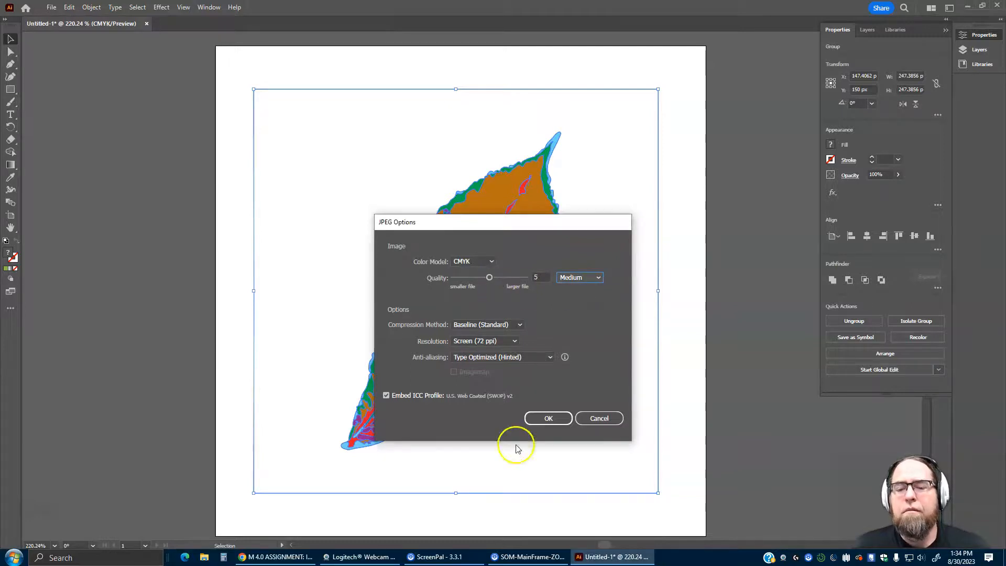
left_click(543, 420)
left_click(516, 444)
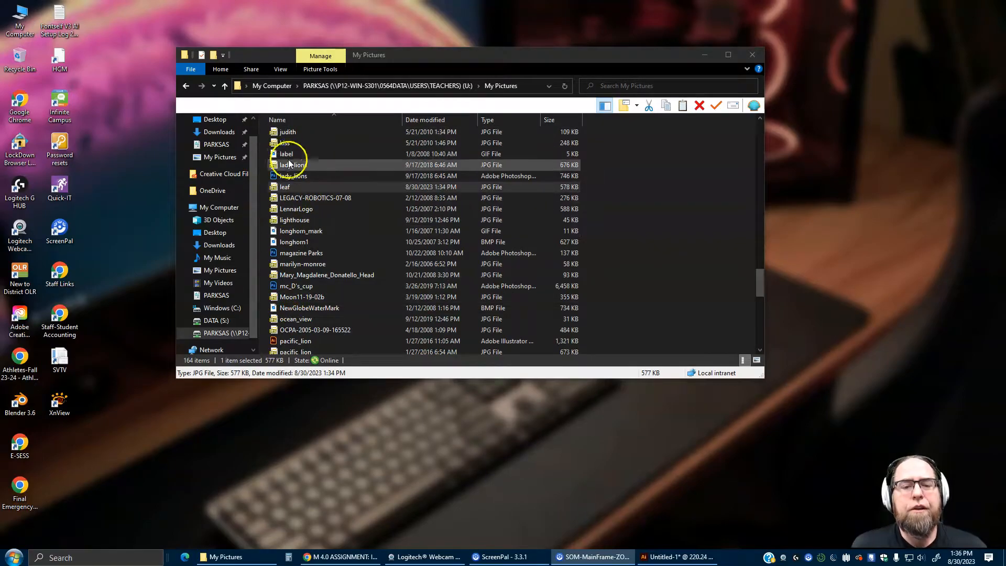
Step: Open the exported leaf JPG from My Pictures to check the image, and close the viewer
double_click(284, 188)
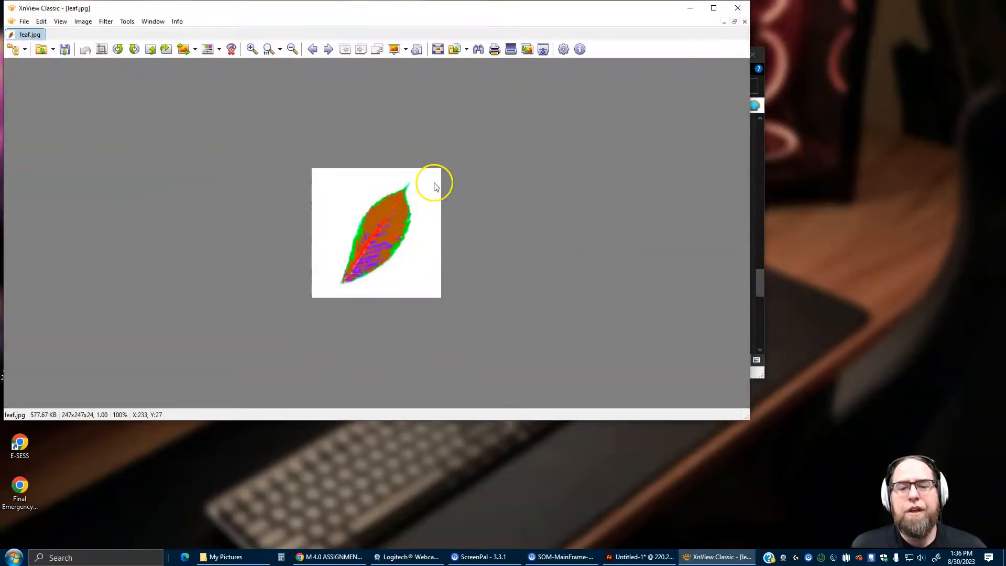
left_click(742, 9)
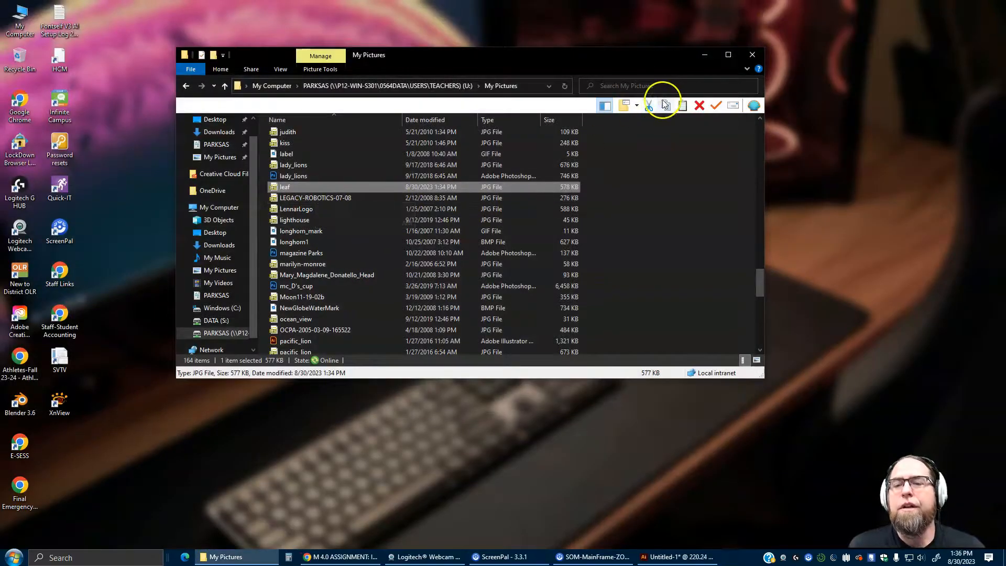
Step: Display the My Pictures folder as large icons, look through the image thumbnails, and close the folder window
left_click_drag(609, 53, 570, 57)
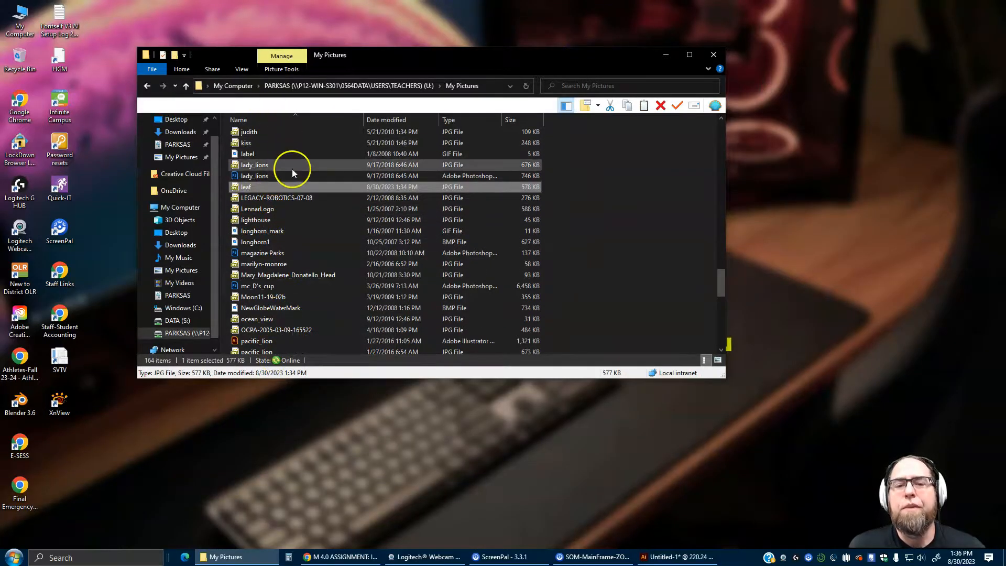
left_click(243, 71)
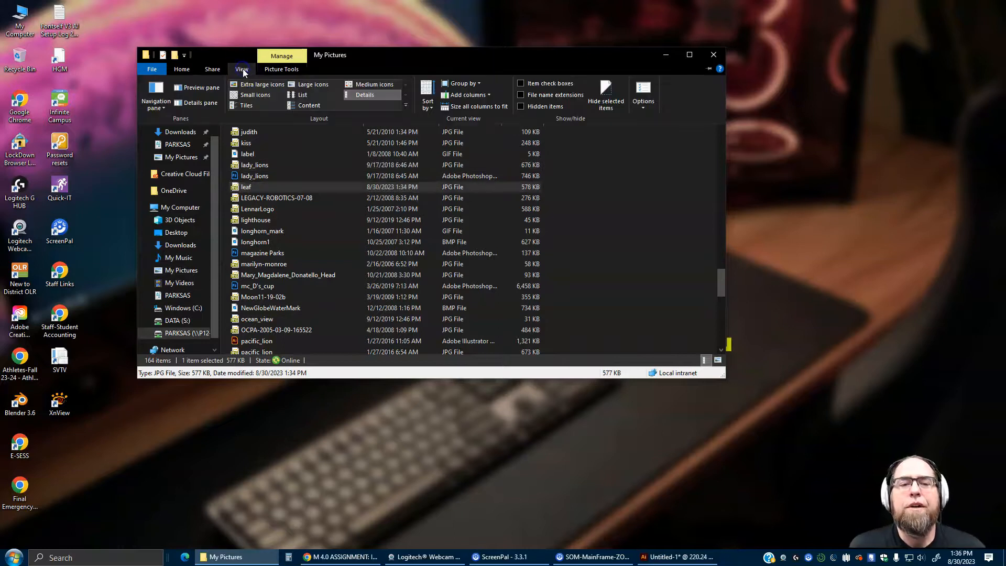
left_click(367, 95)
left_click(372, 84)
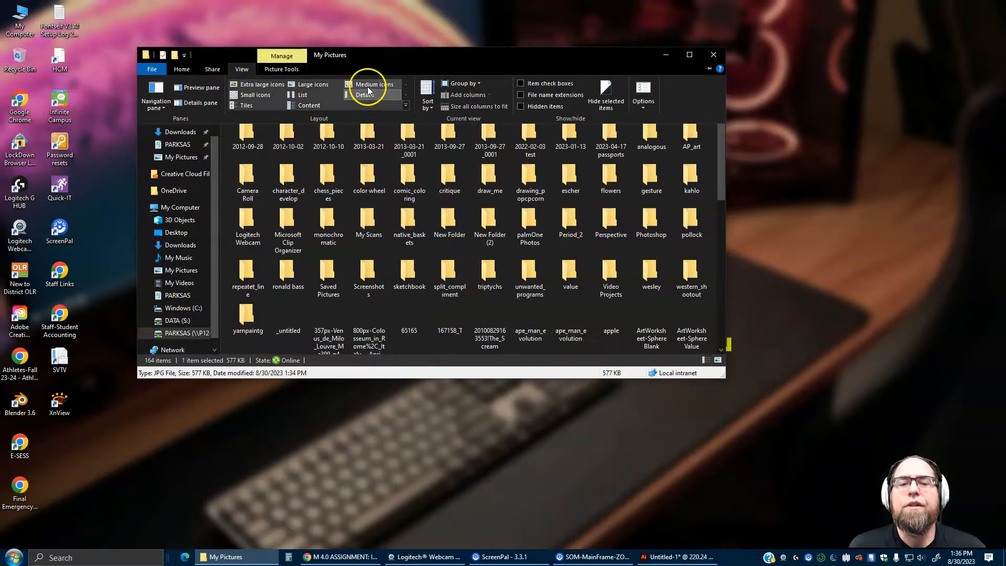
left_click(325, 85)
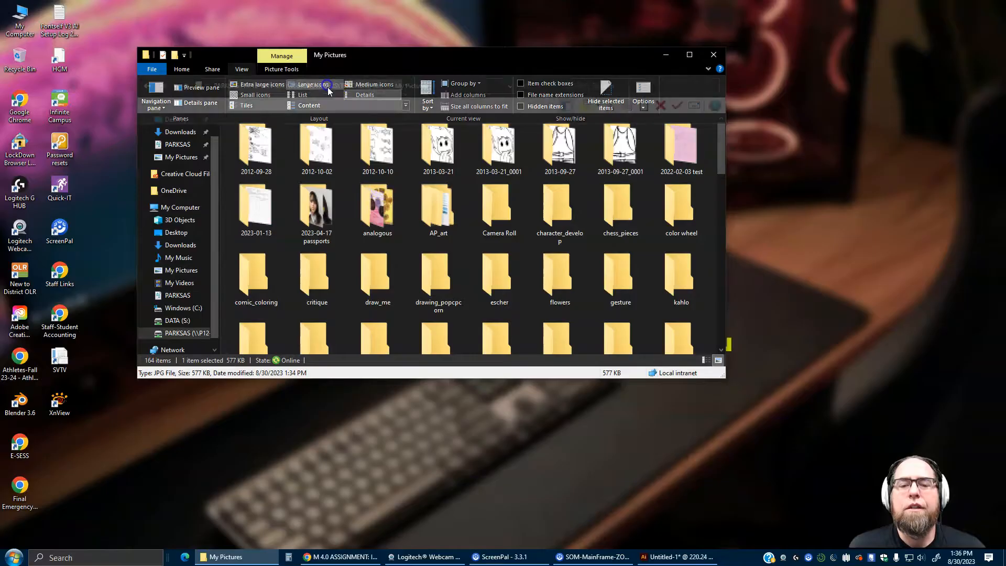
scroll(461, 238, "down", 8)
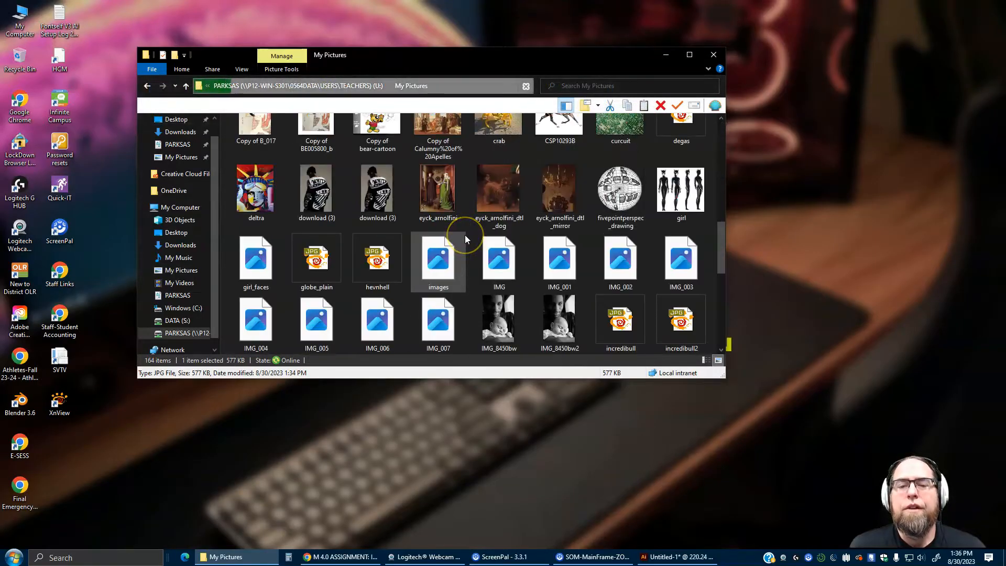
scroll(465, 239, "down", 5)
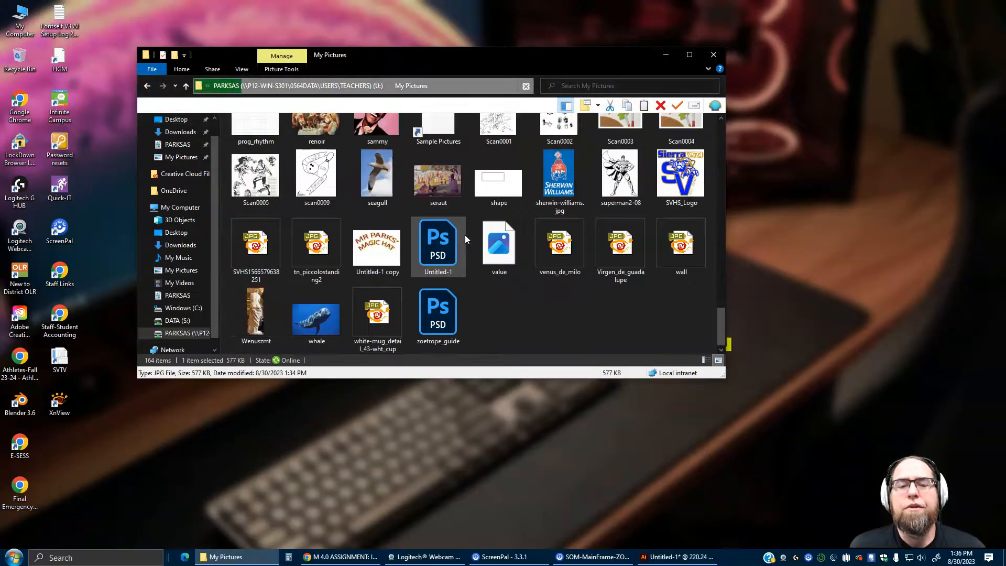
scroll(464, 235, "up", 10)
scroll(464, 234, "down", 4)
scroll(468, 234, "down", 5)
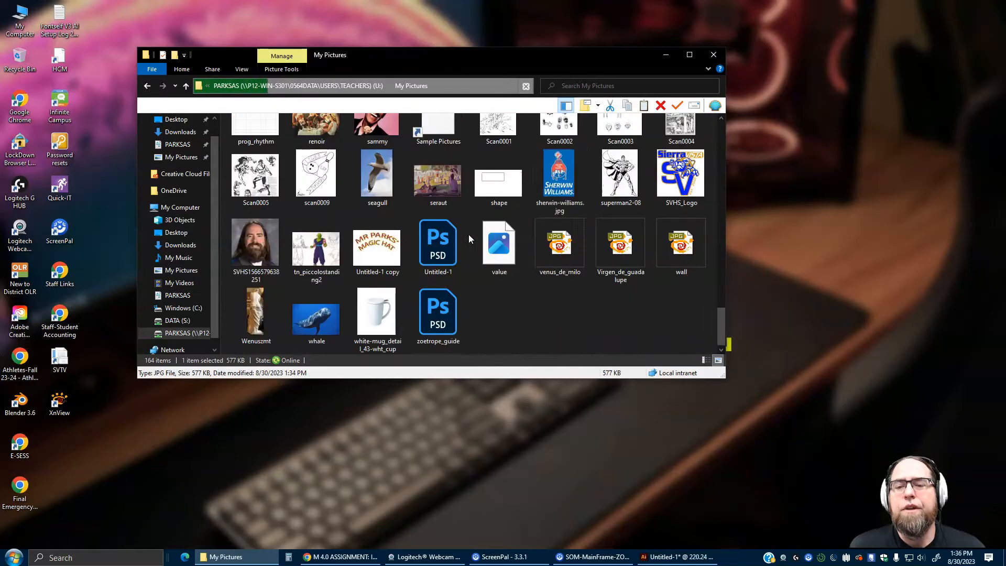
left_click(713, 54)
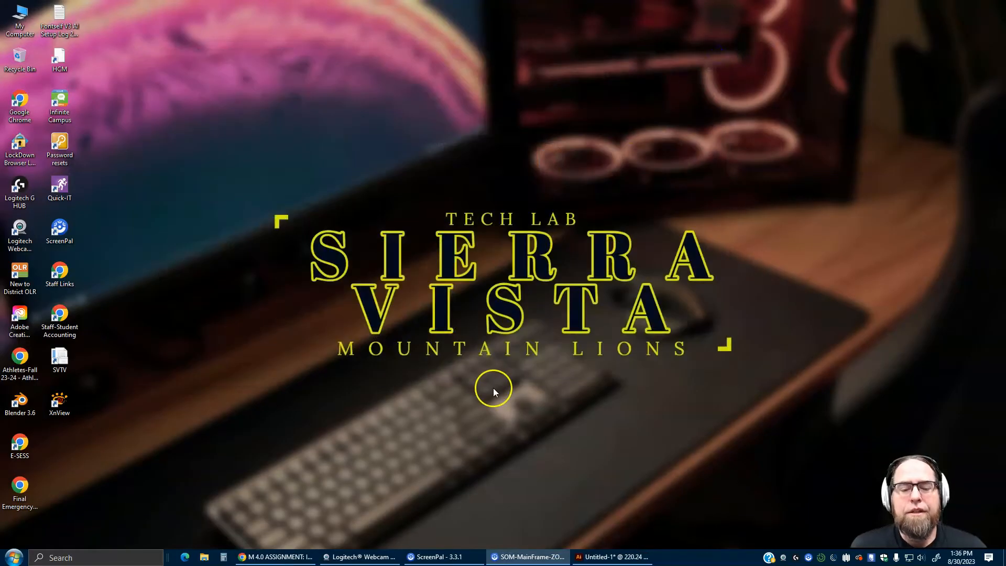
Step: Switch to Chrome and start a file upload submission for the M 4.0 Illustrator Tutorial #1a assignment
left_click(269, 556)
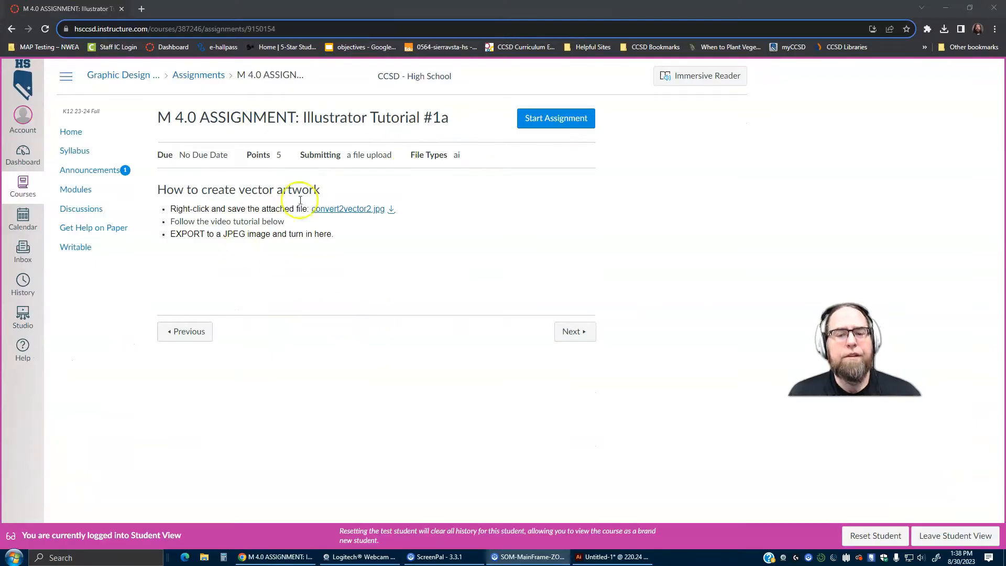
left_click(557, 123)
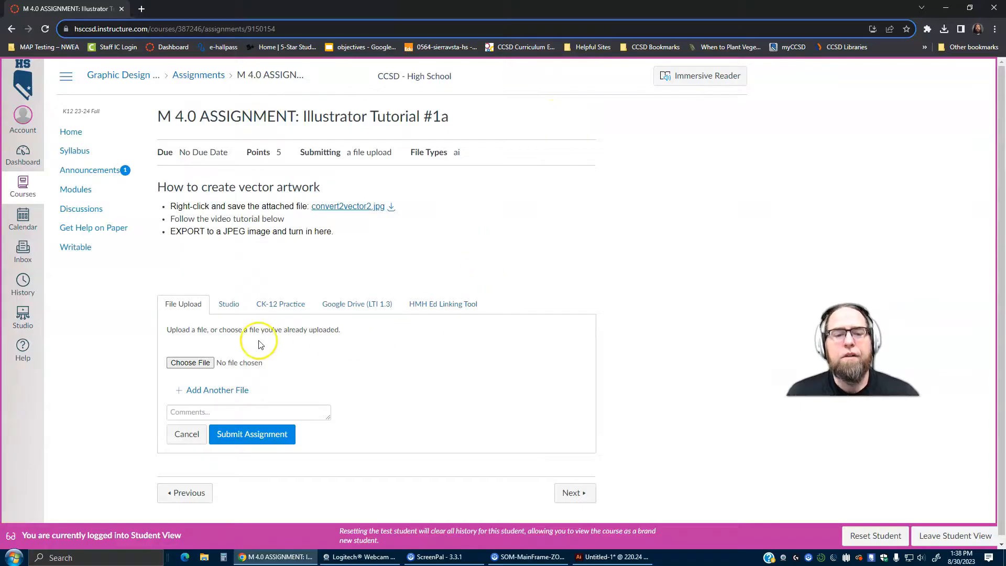
left_click(190, 363)
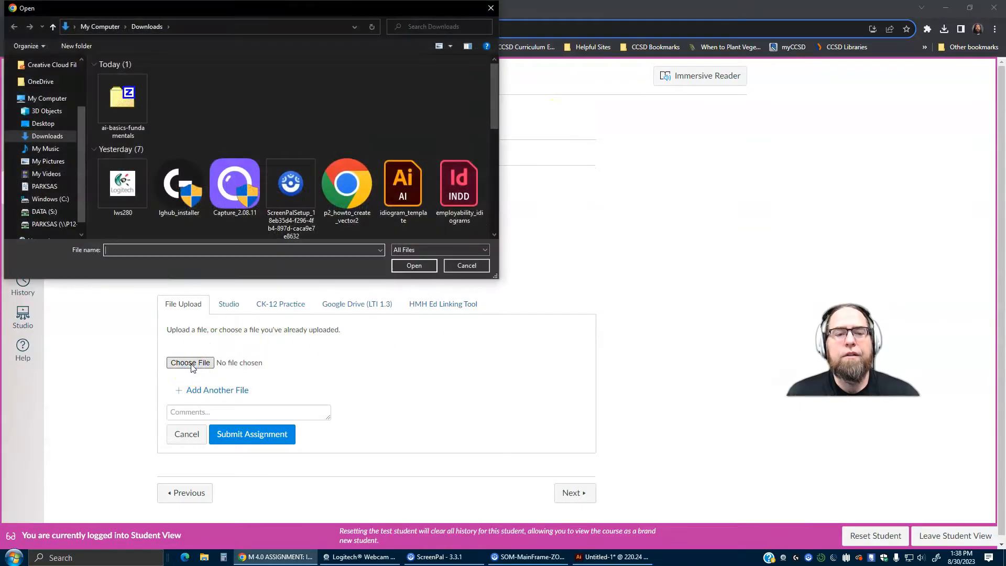
Step: Attach leaf.jpg from the My Pictures folder on the U: network drive and submit the assignment
left_click(45, 220)
scroll(220, 146, "down", 4)
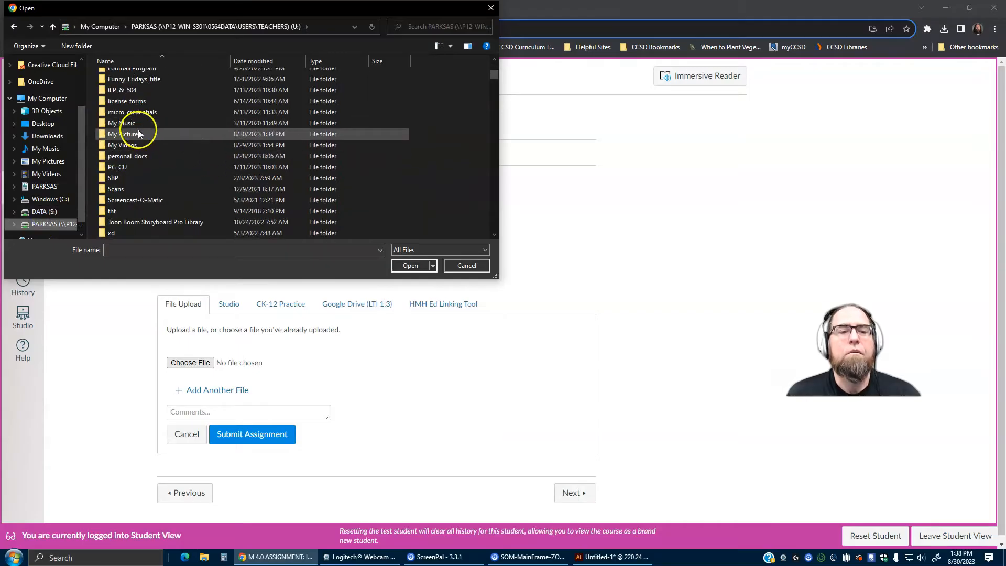
left_click(132, 135)
scroll(165, 160, "down", 4)
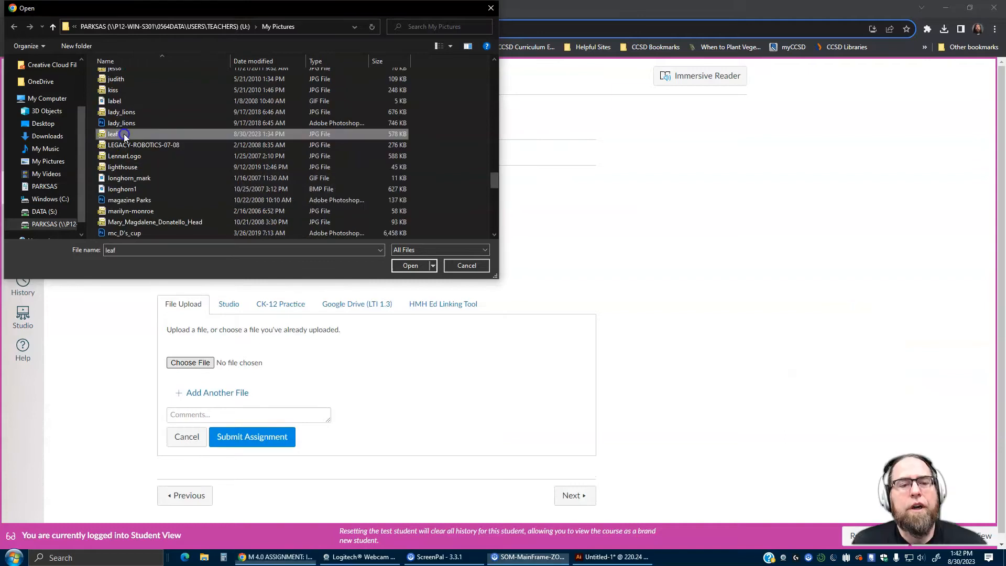
left_click(409, 264)
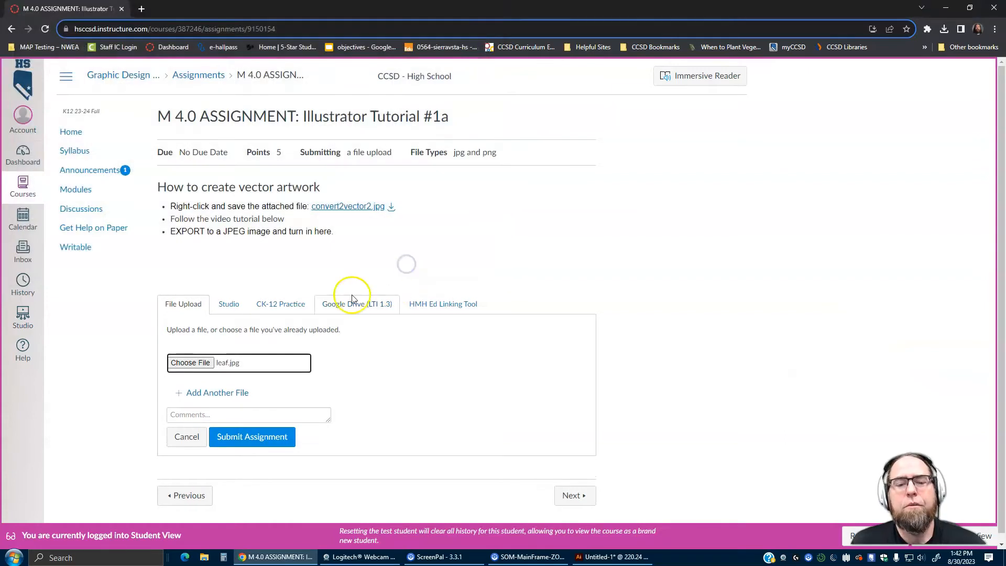
left_click(253, 437)
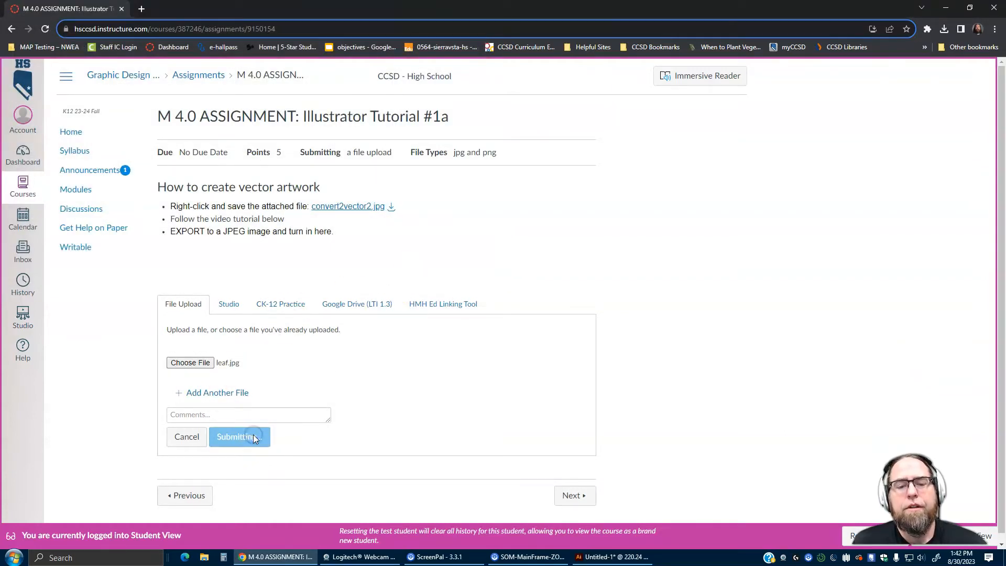